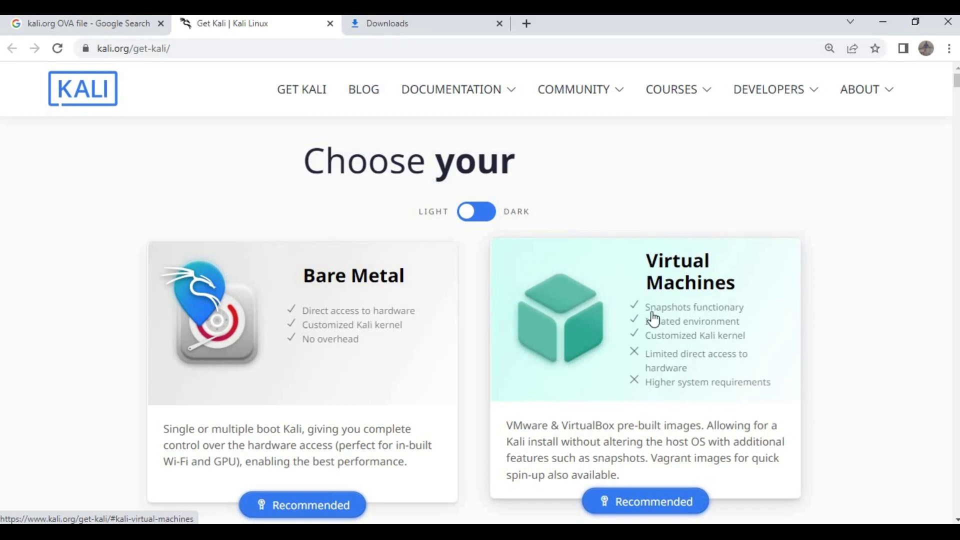
Show the Virtual Machines downloads with the 64-bit images on kali.org, then minimize Chrome.
{"action": "scroll", "coordinate": [602, 339], "scroll_direction": "down", "scroll_amount": 1}
{"action": "left_click", "coordinate": [603, 339]}
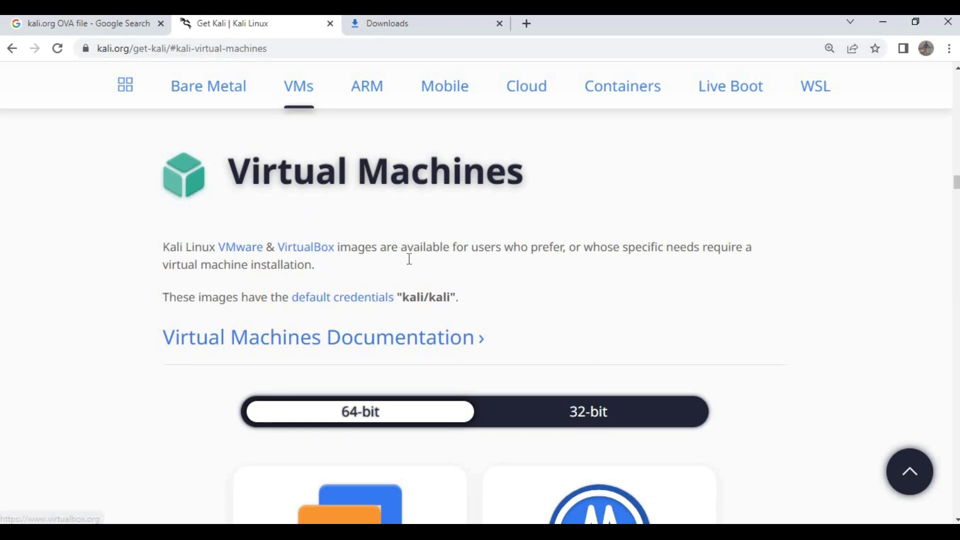
{"action": "scroll", "coordinate": [354, 308], "scroll_direction": "down", "scroll_amount": 1}
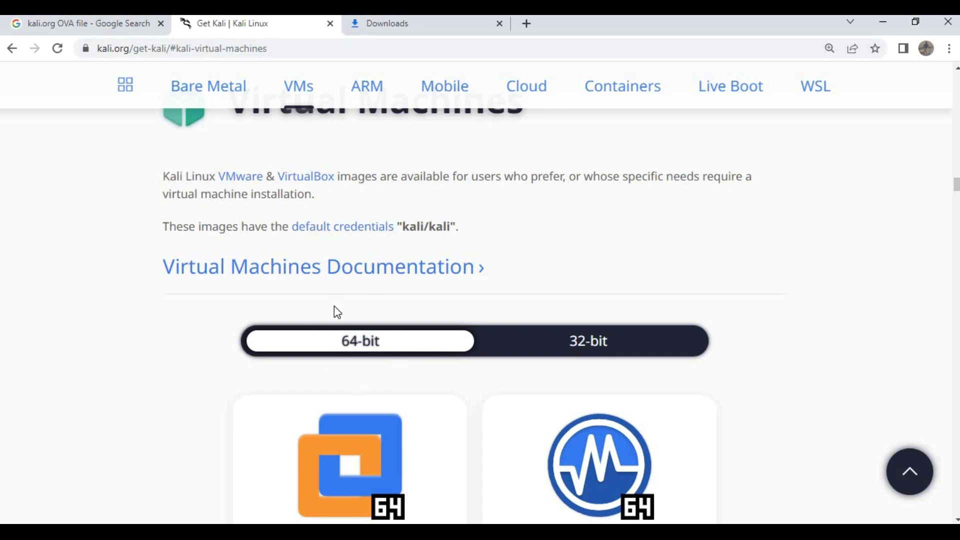
{"action": "left_click", "coordinate": [883, 22]}
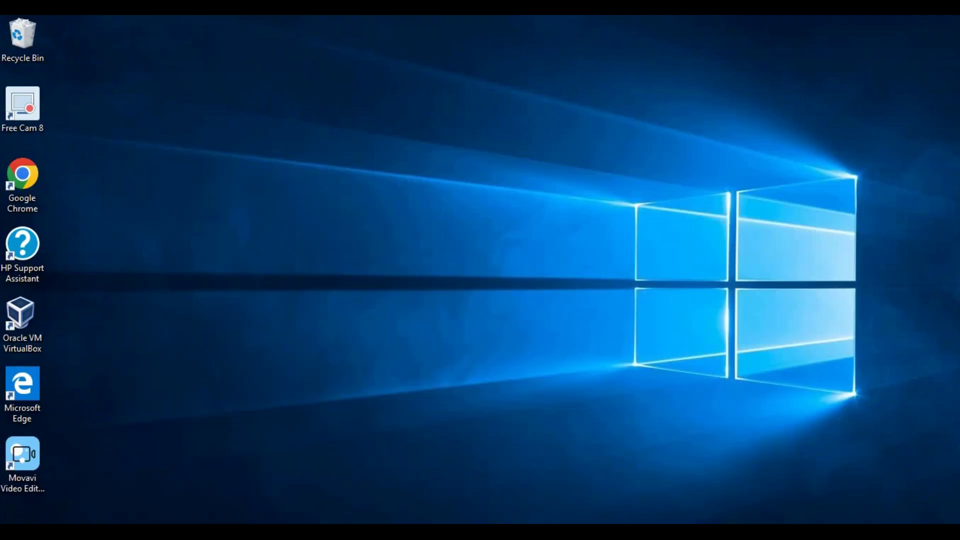
Check This PC's system properties (Windows 10 Home, 64-bit, 12.0 GB RAM), then close them.
{"action": "key", "text": "alt+Tab"}
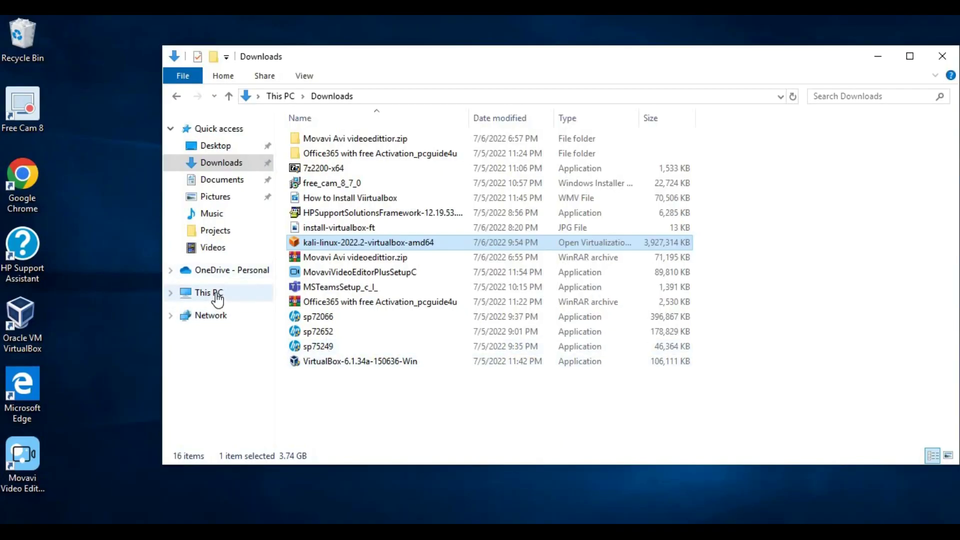
{"action": "left_click", "coordinate": [216, 297]}
{"action": "right_click", "coordinate": [590, 344]}
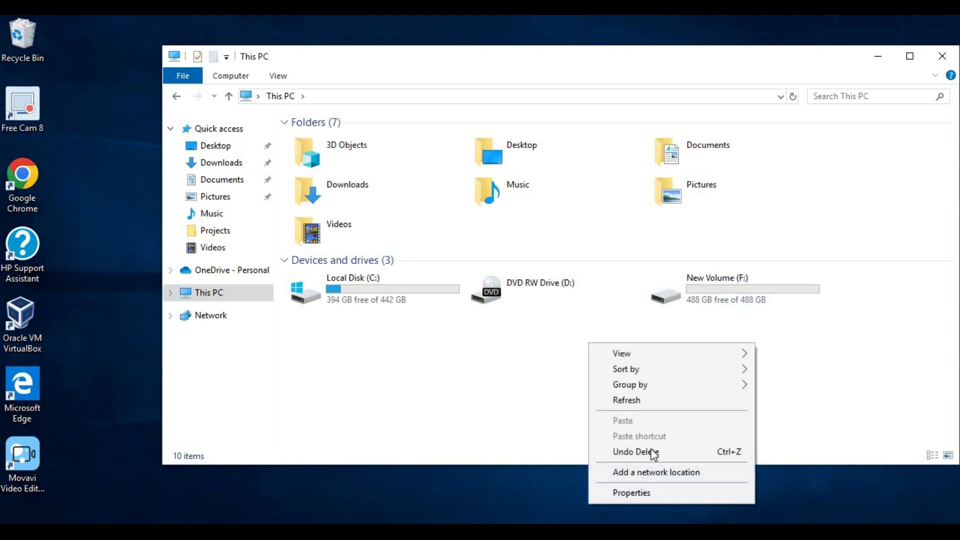
{"action": "left_click", "coordinate": [643, 493]}
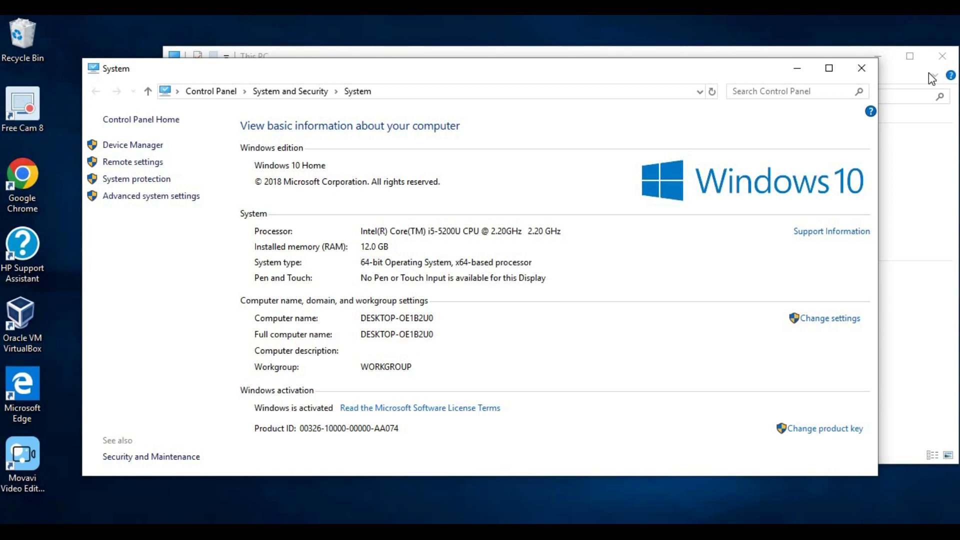
{"action": "left_click", "coordinate": [858, 69]}
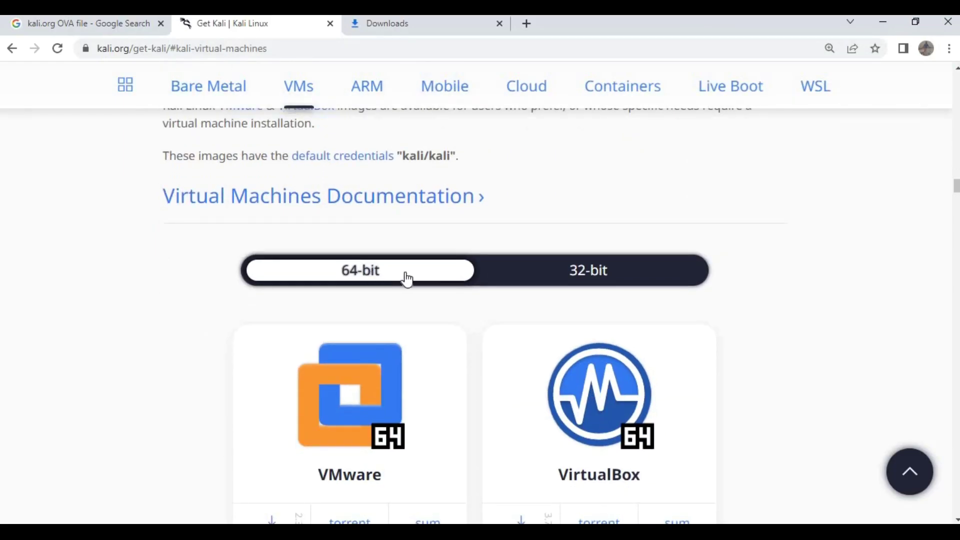
Download the 64-bit Kali VirtualBox .ova image (3.7 GB) and show all downloads.
{"action": "left_click", "coordinate": [605, 271]}
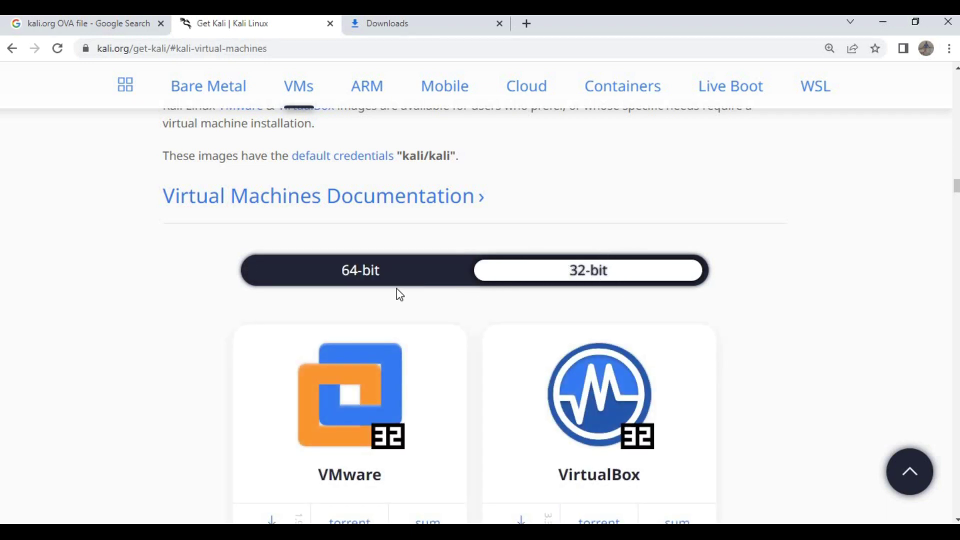
{"action": "left_click", "coordinate": [355, 278]}
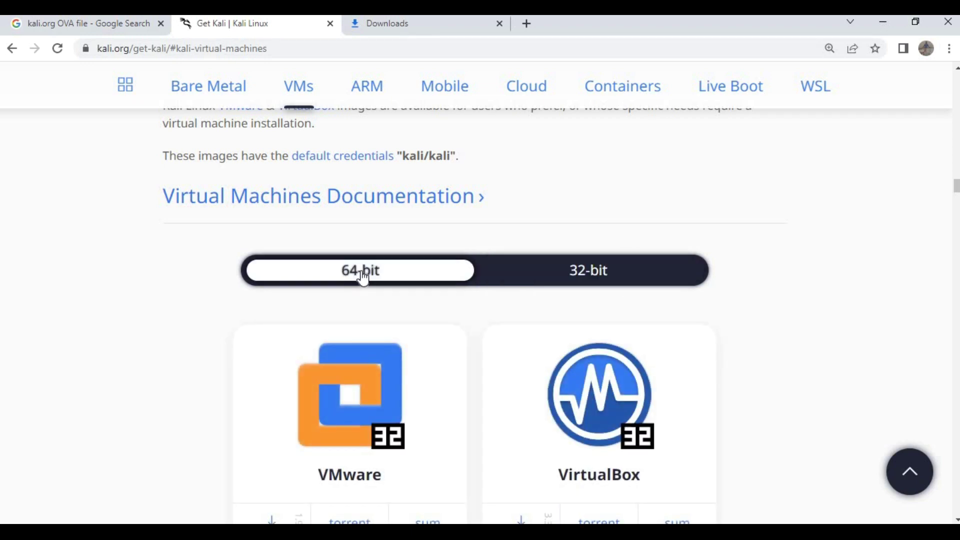
{"action": "scroll", "coordinate": [622, 229], "scroll_direction": "down", "scroll_amount": 3}
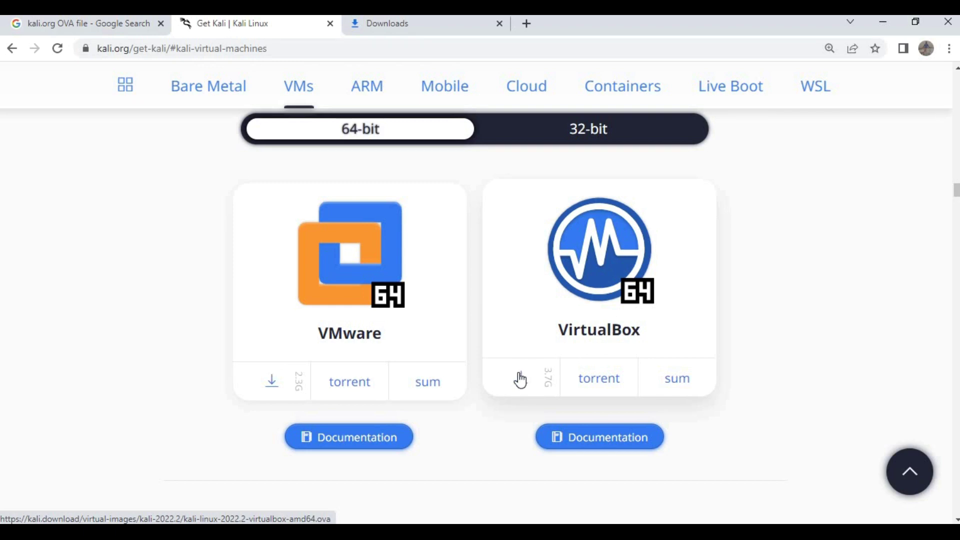
{"action": "left_click", "coordinate": [520, 381]}
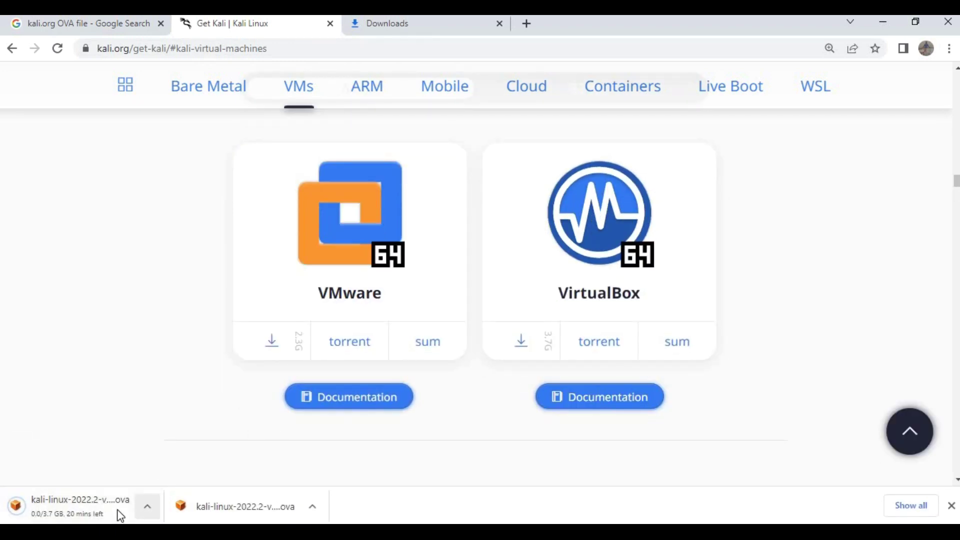
{"action": "left_click", "coordinate": [908, 505]}
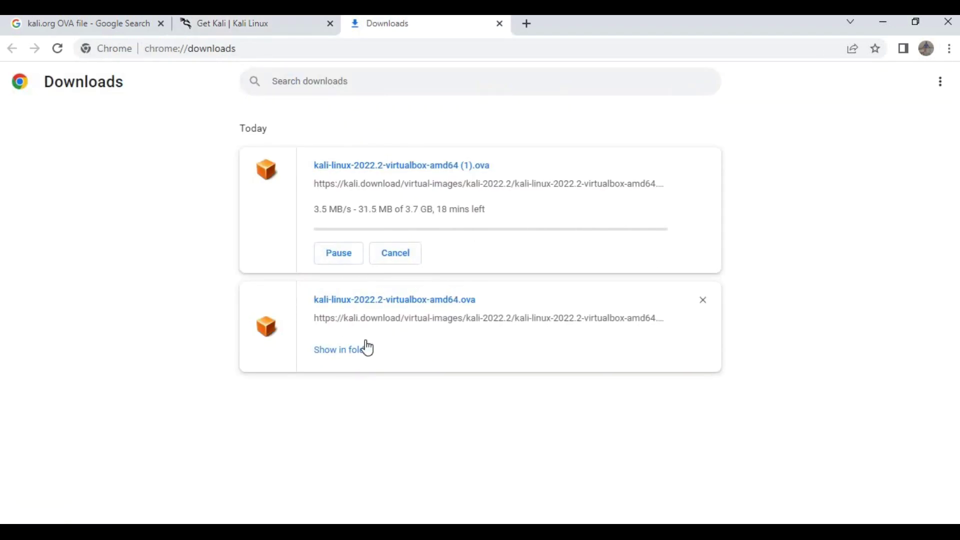
Cancel and remove the duplicate (1).ova download, keeping the finished Kali image.
{"action": "left_click", "coordinate": [341, 261]}
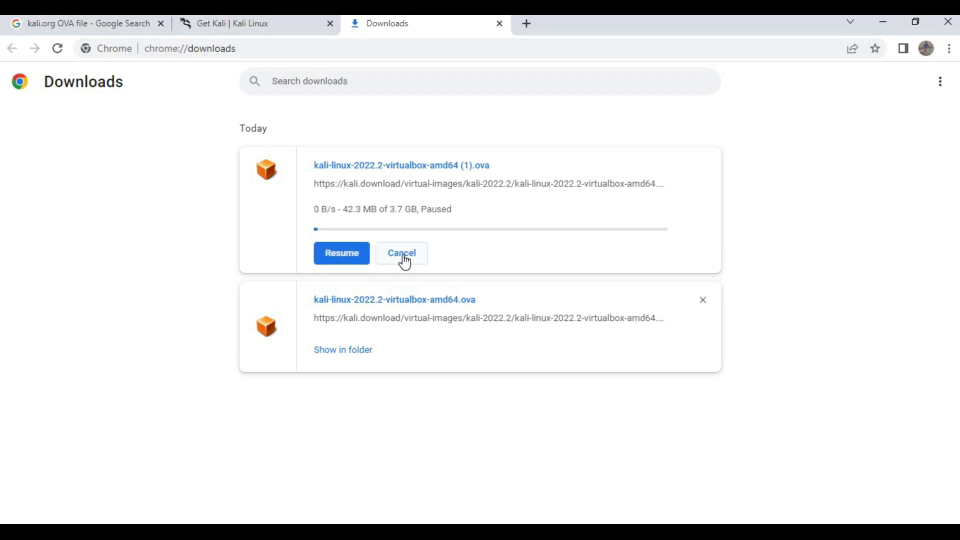
{"action": "left_click", "coordinate": [401, 258]}
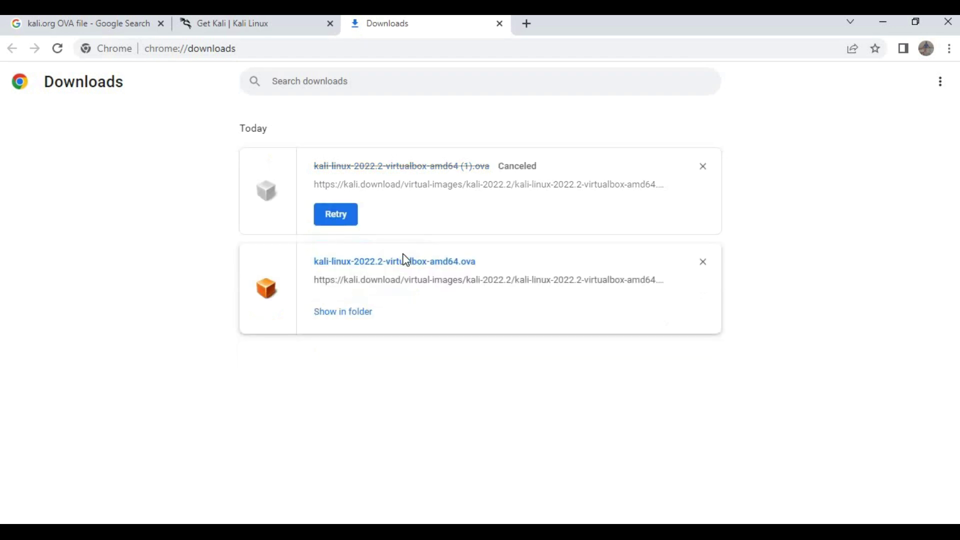
{"action": "left_click", "coordinate": [703, 166]}
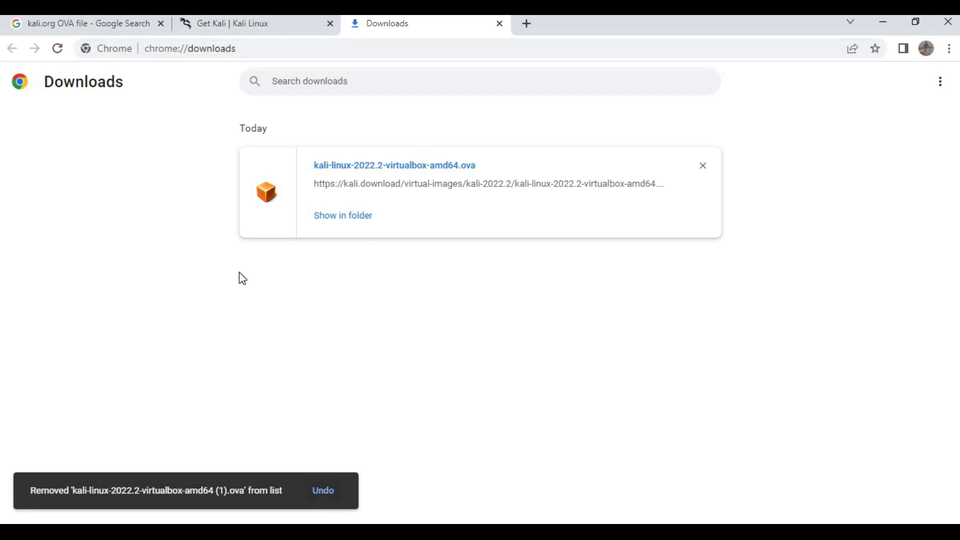
{"action": "key", "text": "super+s"}
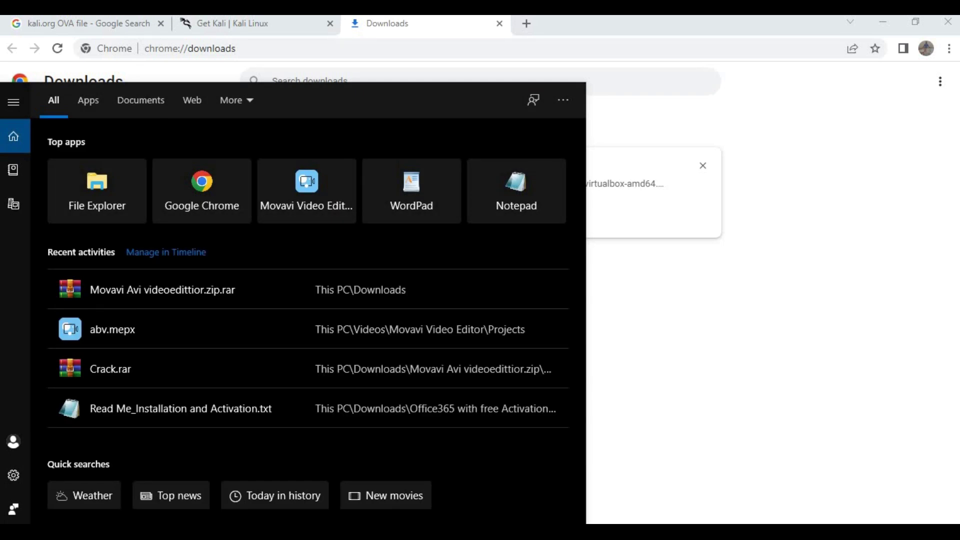
Launch Oracle VM VirtualBox via search, minimize it, and show the .ova in Downloads.
{"action": "type", "text": "virtual"}
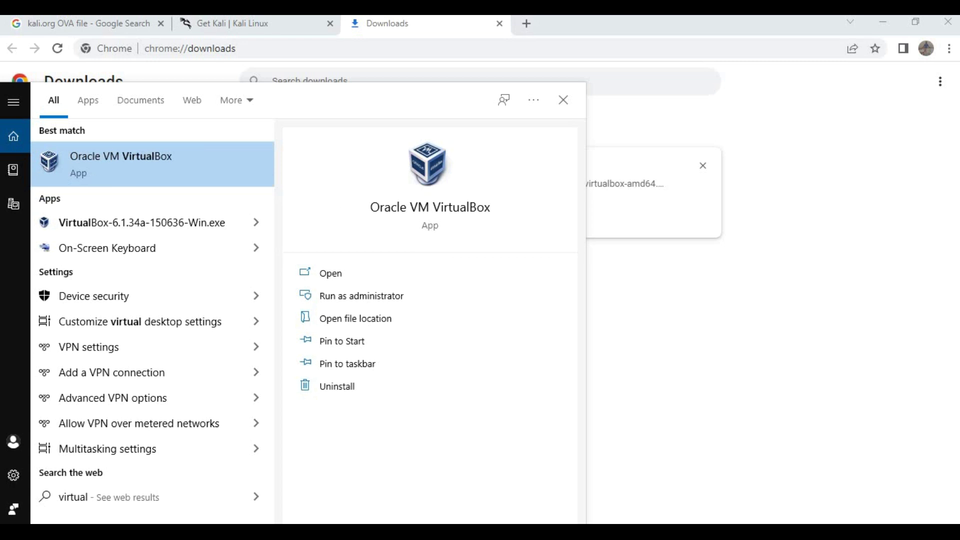
{"action": "left_click", "coordinate": [334, 280]}
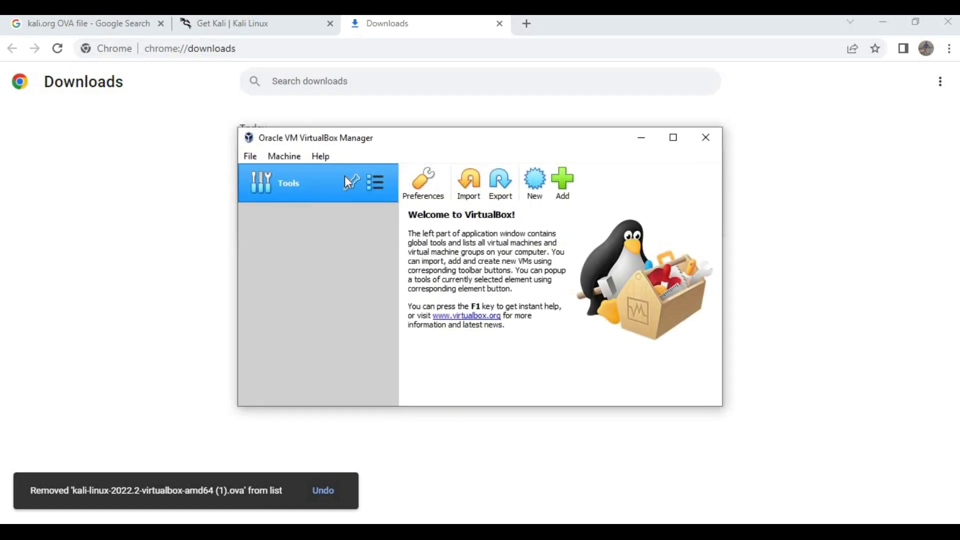
{"action": "left_click_drag", "start_coordinate": [593, 145], "coordinate": [660, 204]}
{"action": "left_click", "coordinate": [709, 196]}
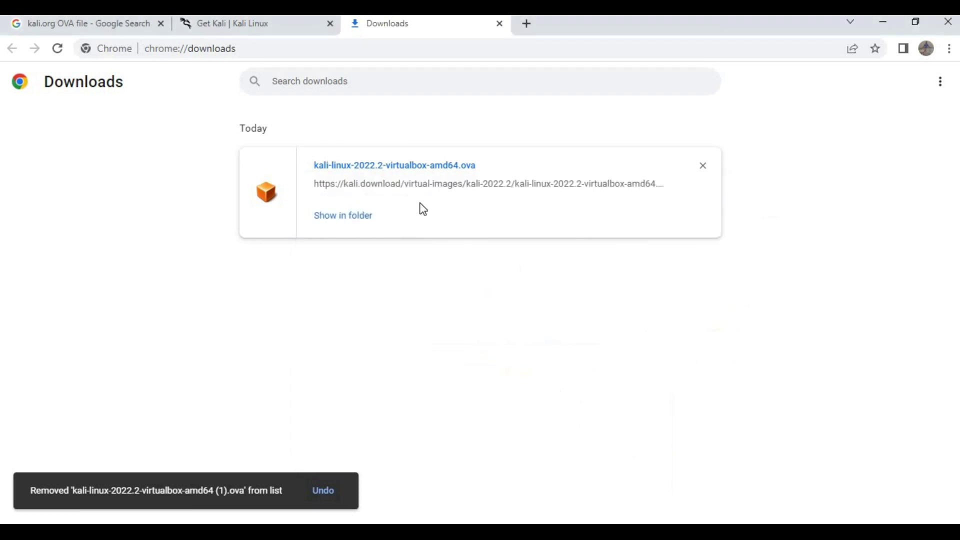
{"action": "left_click", "coordinate": [340, 216]}
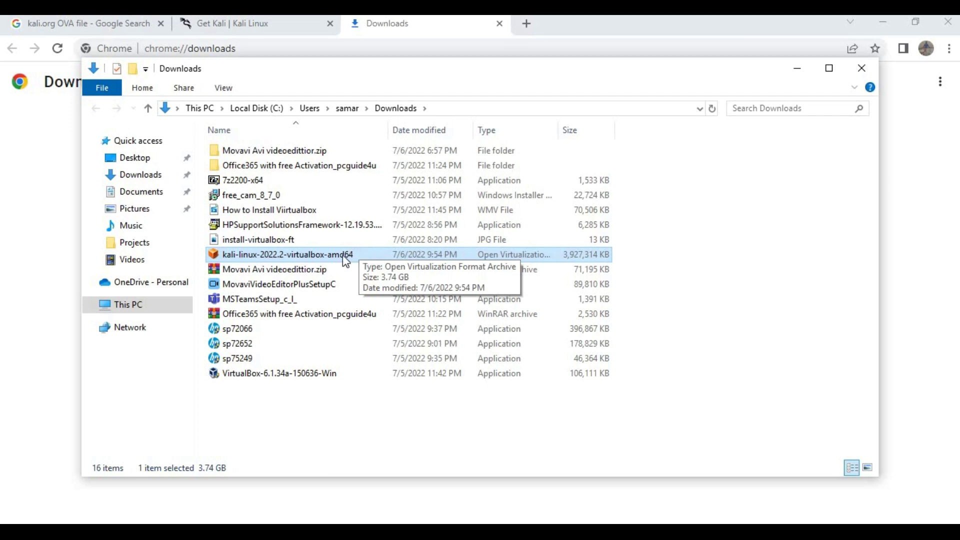
Import the Kali-Linux-2022.2-virtualbox-amd64 .ova with default settings and agree to the GPL v3 licence.
{"action": "double_click", "coordinate": [359, 253]}
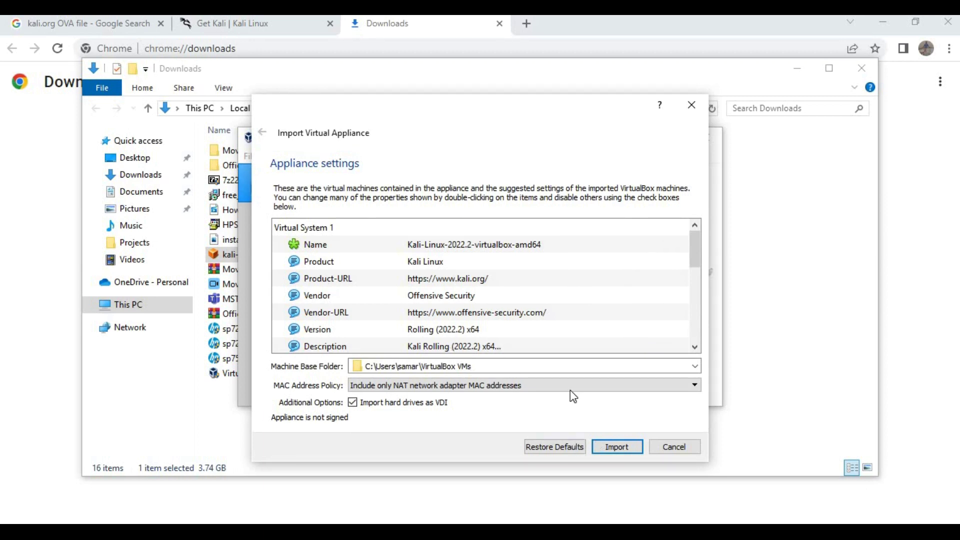
{"action": "left_click", "coordinate": [620, 446]}
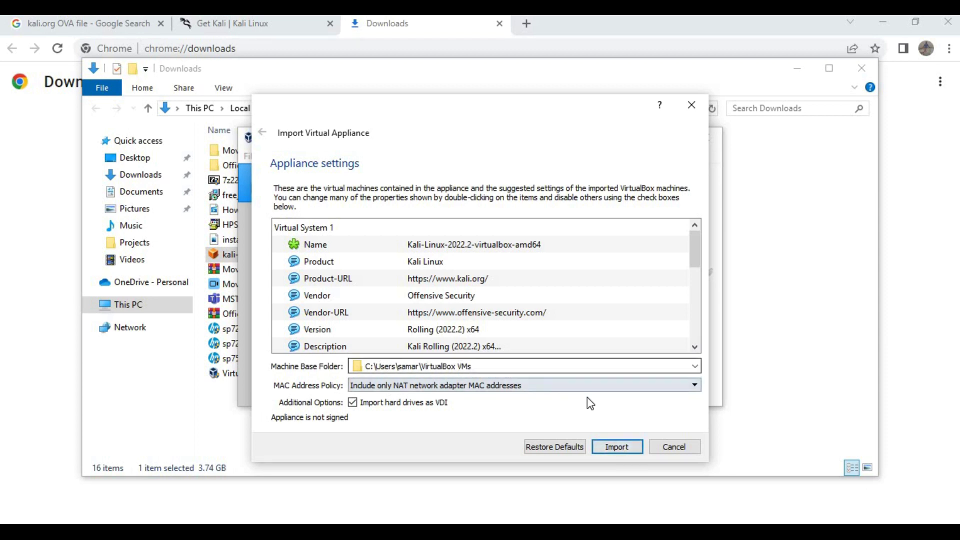
{"action": "left_click", "coordinate": [619, 445]}
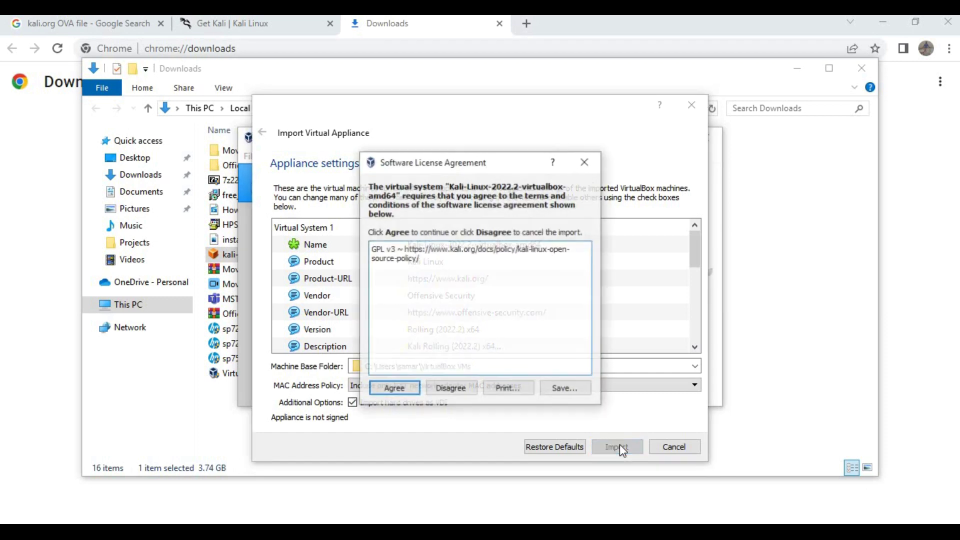
{"action": "left_click", "coordinate": [402, 391]}
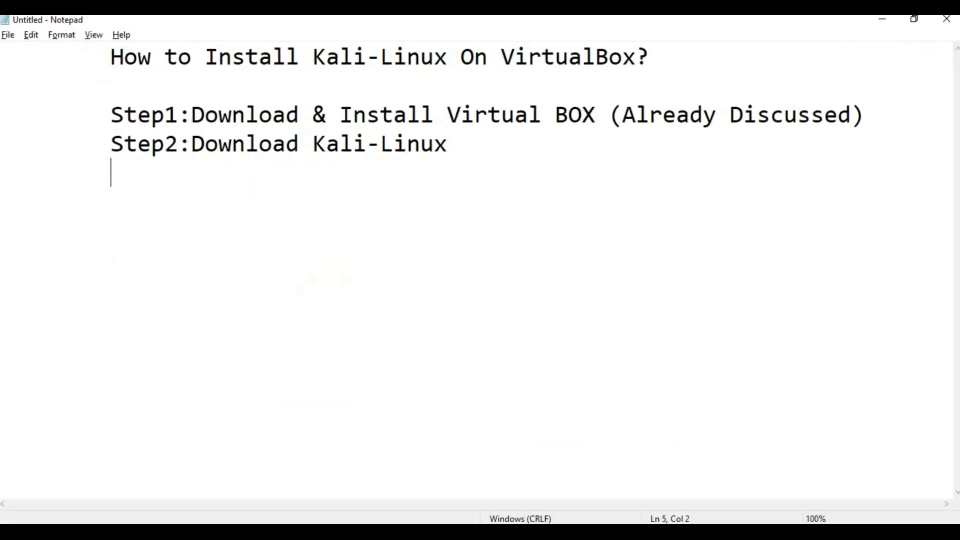
Write 'Step3: open virtual Box' and 'Step4: Double click on OVA file' in Notepad.
{"action": "type", "text": "Step3: "}
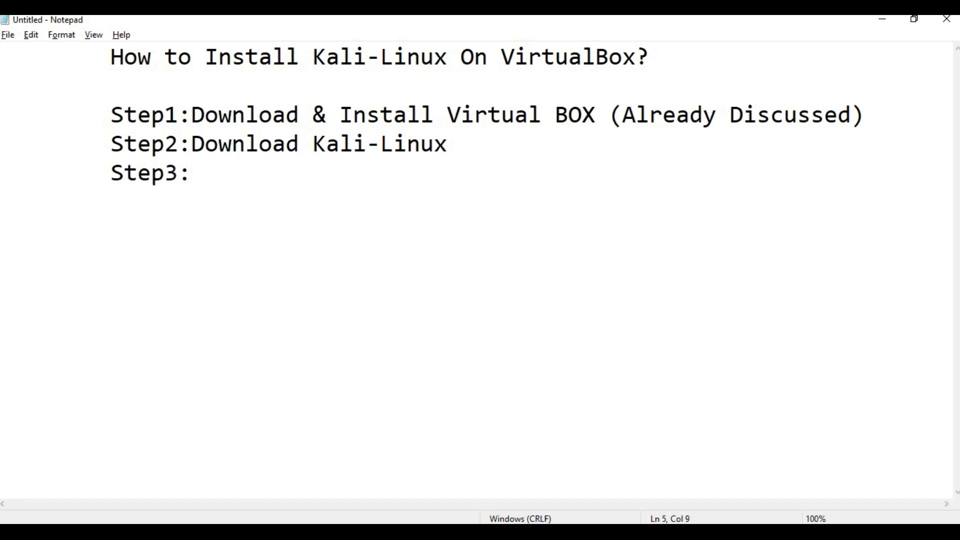
{"action": "type", "text": "Doub"}
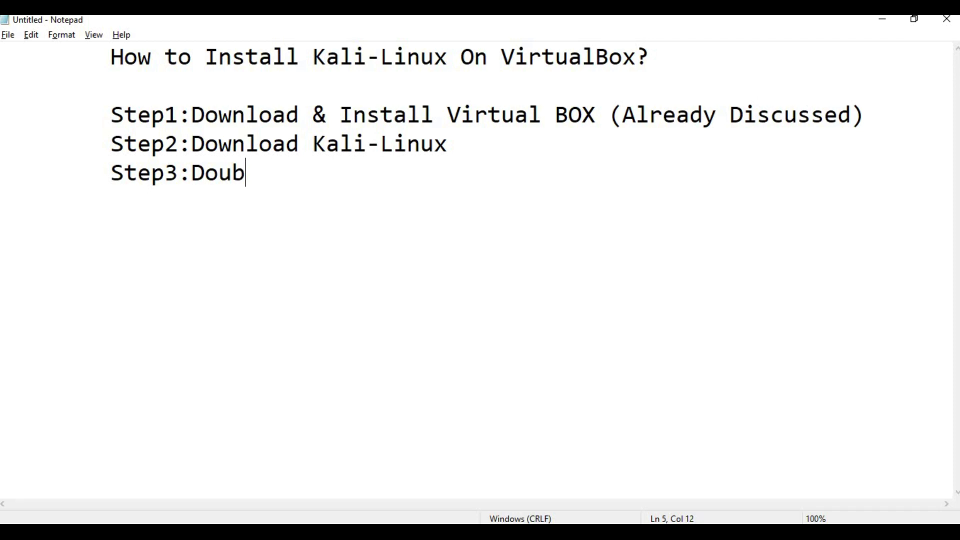
{"action": "type", "text": "le"}
{"action": "key", "text": "BackSpace"}
{"action": "key", "text": "BackSpace"}
{"action": "key", "text": "BackSpace"}
{"action": "key", "text": "BackSpace"}
{"action": "key", "text": "BackSpace"}
{"action": "key", "text": "BackSpace"}
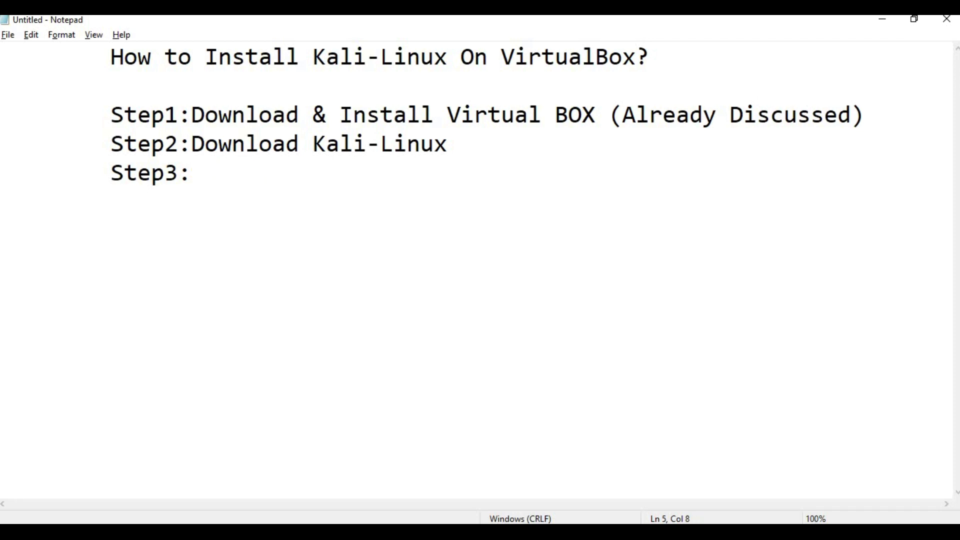
{"action": "type", "text": "open v"}
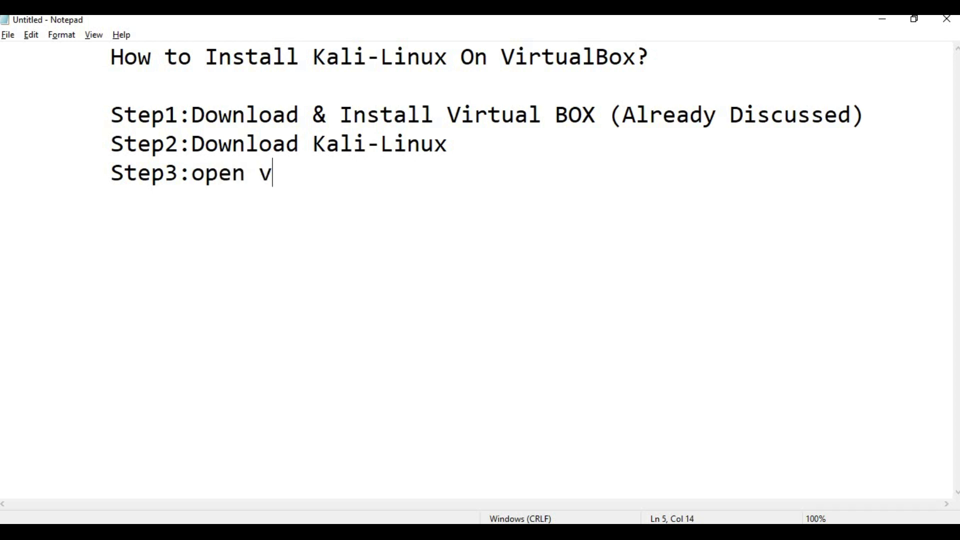
{"action": "type", "text": "irtual Box"}
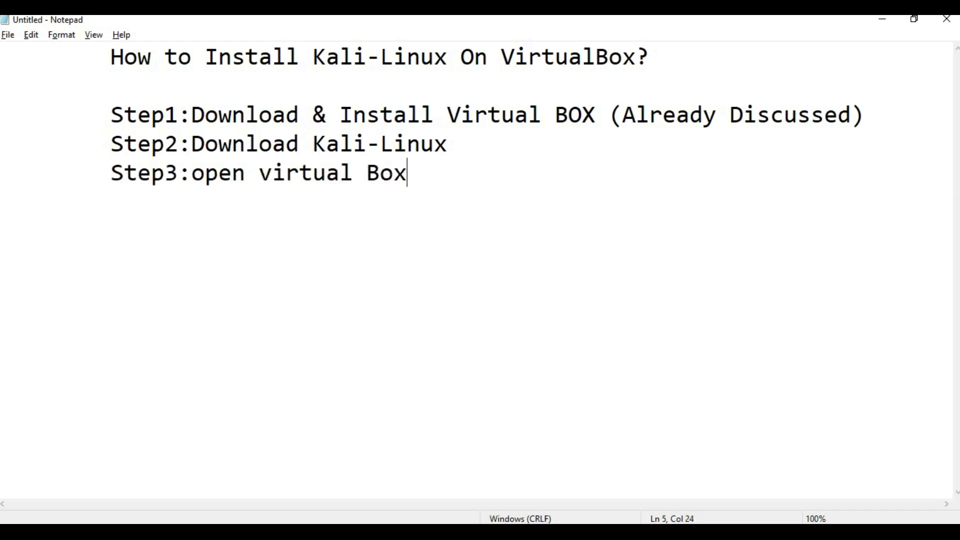
{"action": "type", "text": "Step4: "}
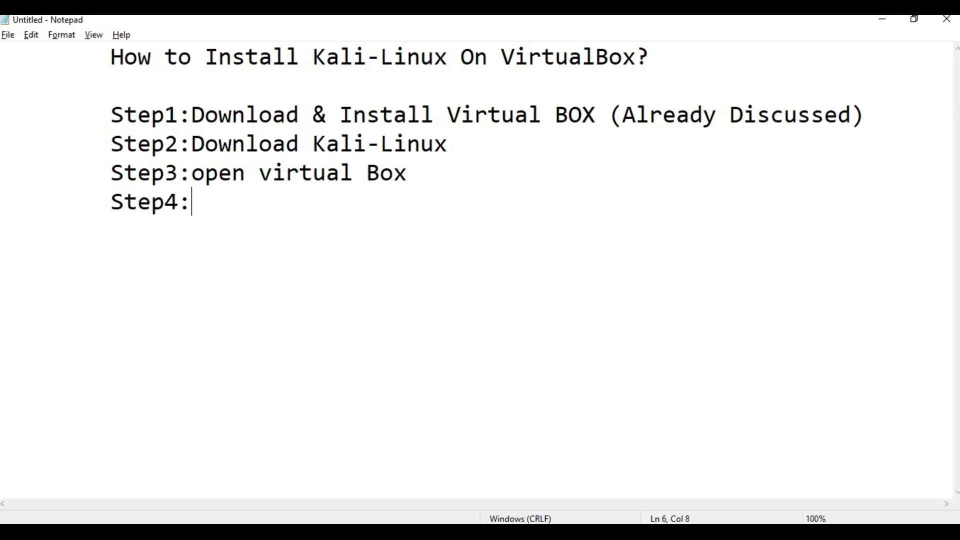
{"action": "type", "text": "Doub"}
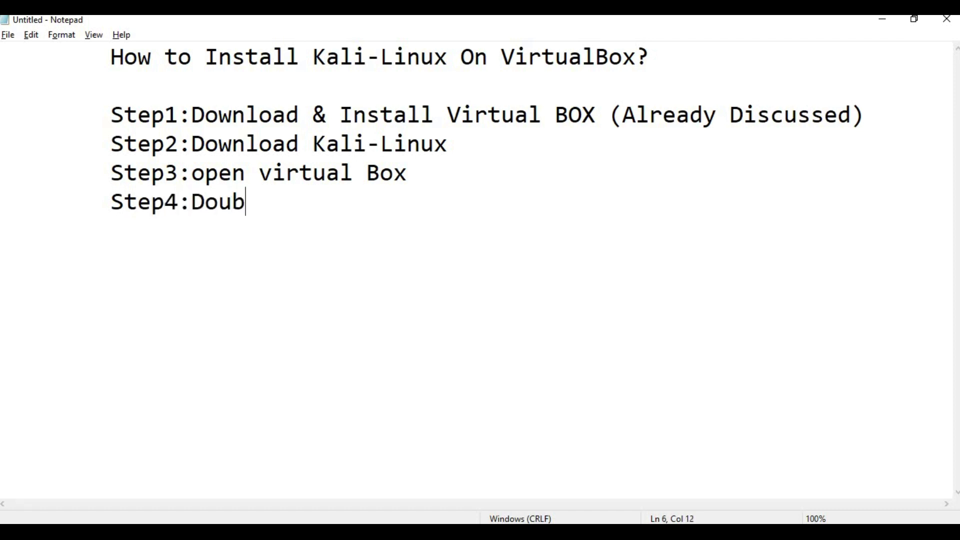
{"action": "type", "text": "le click on OVA file"}
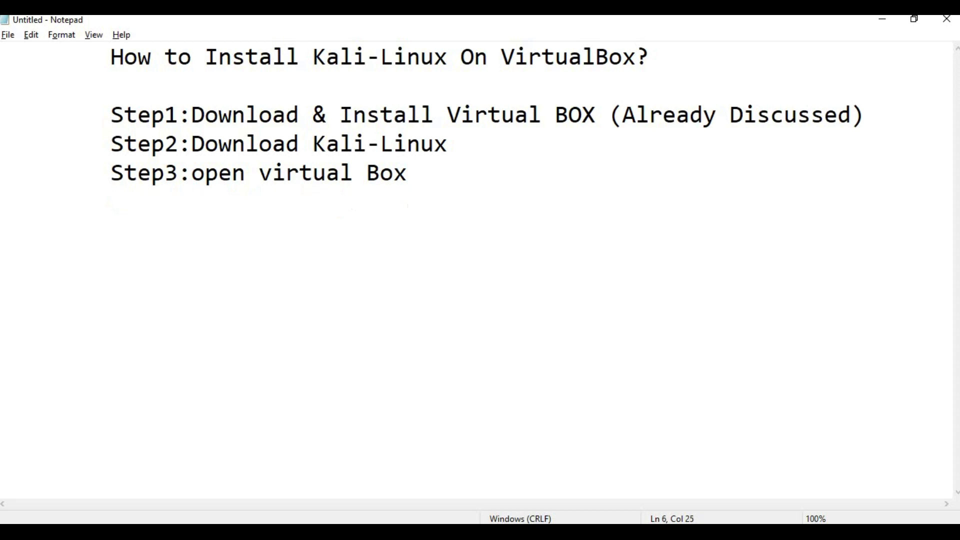
Add an indented line 'Step5: Click on Import', correcting the typos.
{"action": "key", "text": "Return"}
{"action": "key", "text": "Tab"}
{"action": "type", "text": "Step5: "}
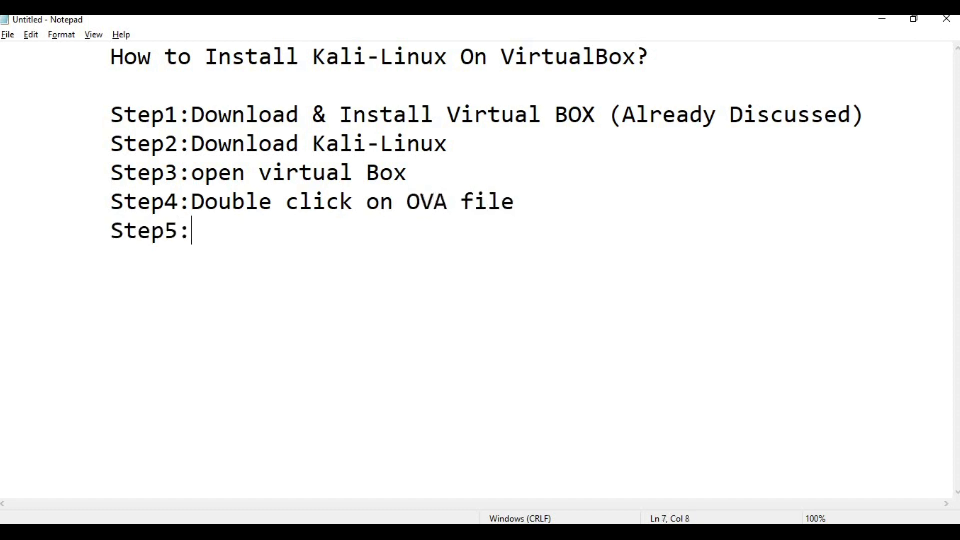
{"action": "type", "text": "Click"}
{"action": "key", "text": "BackSpace"}
{"action": "key", "text": "BackSpace"}
{"action": "key", "text": "BackSpace"}
{"action": "key", "text": "BackSpace"}
{"action": "key", "text": "BackSpace"}
{"action": "key", "text": "BackSpace"}
{"action": "type", "text": "Click o"}
{"action": "key", "text": "BackSpace"}
{"action": "key", "text": "BackSpace"}
{"action": "type", "text": "on"}
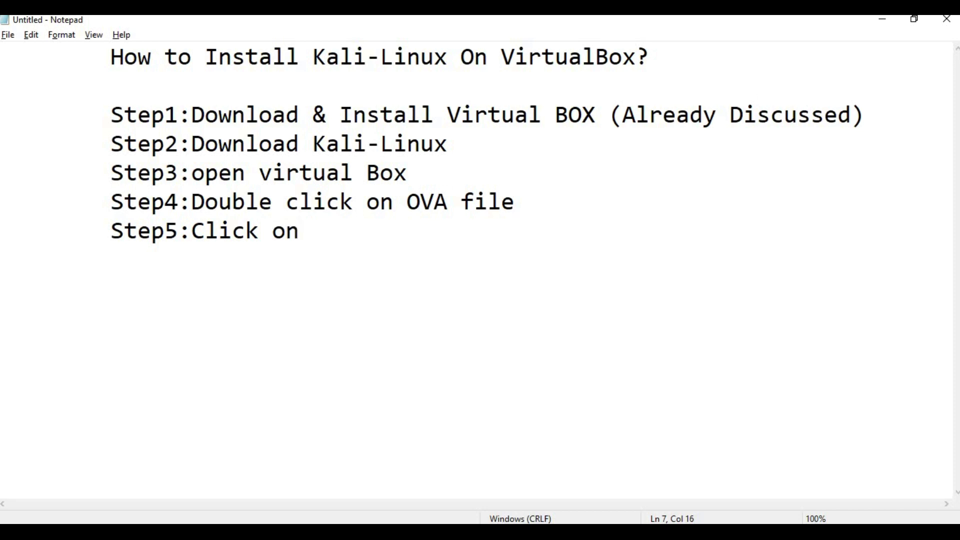
{"action": "type", "text": " Import."}
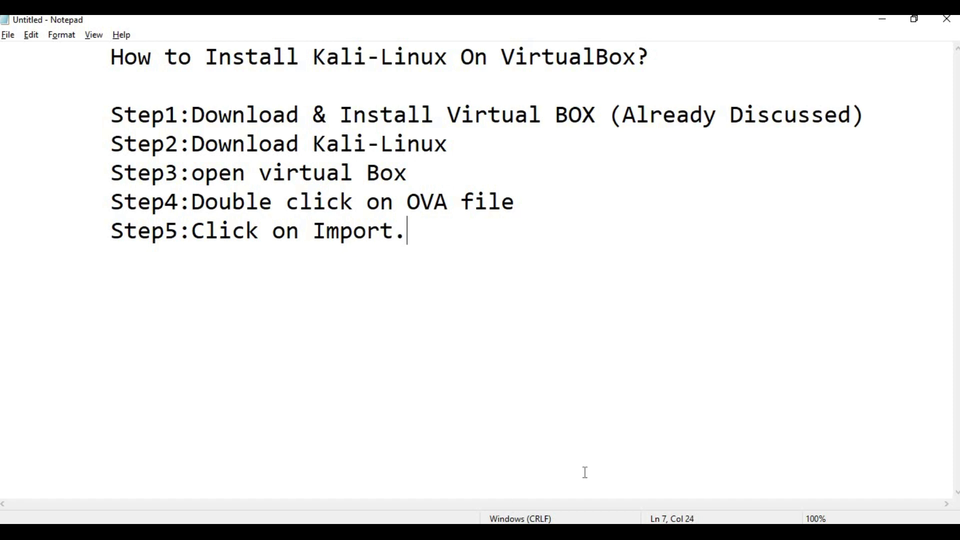
{"action": "mouse_move", "coordinate": [590, 530]}
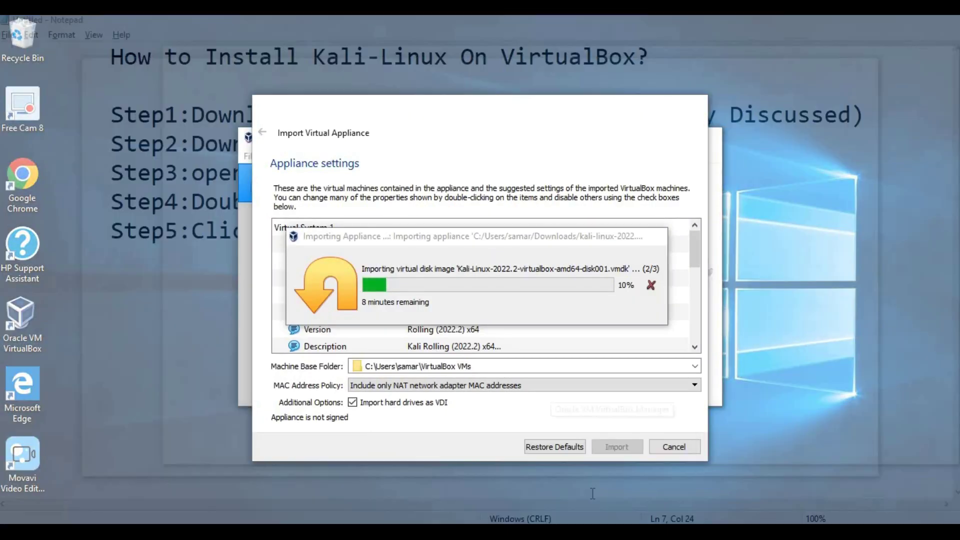
Wait for the Kali import to finish, then maximize VirtualBox Manager showing the powered-off VM.
{"action": "left_click", "coordinate": [592, 494]}
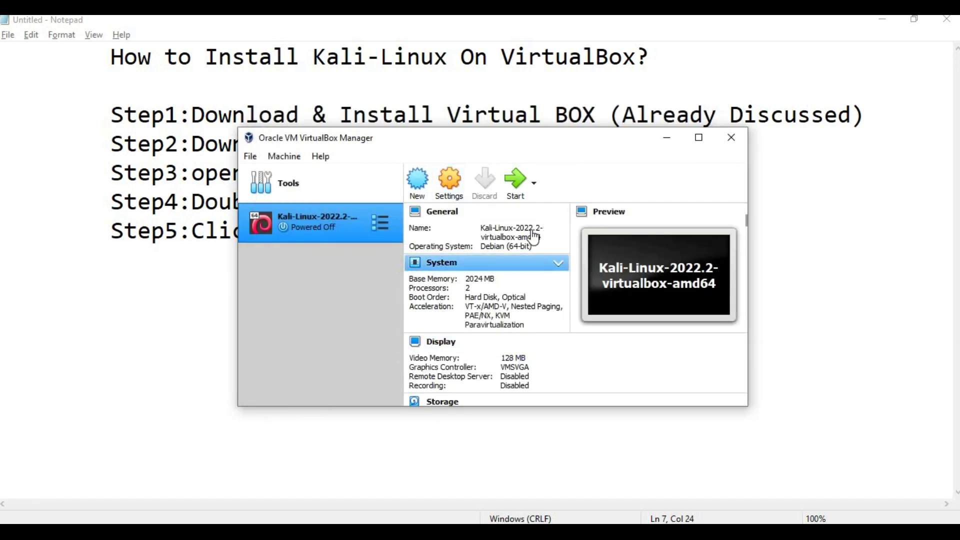
{"action": "left_click", "coordinate": [700, 139]}
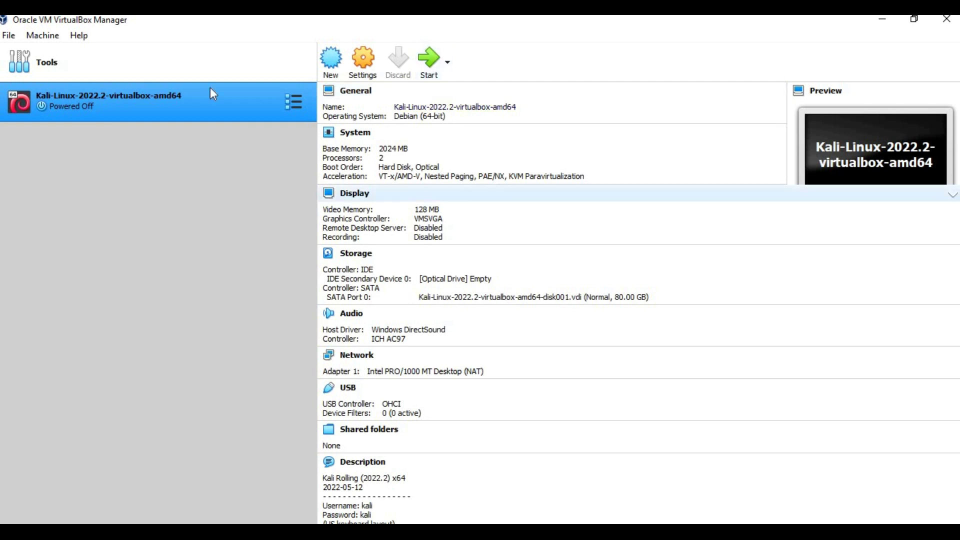
{"action": "left_click", "coordinate": [365, 68]}
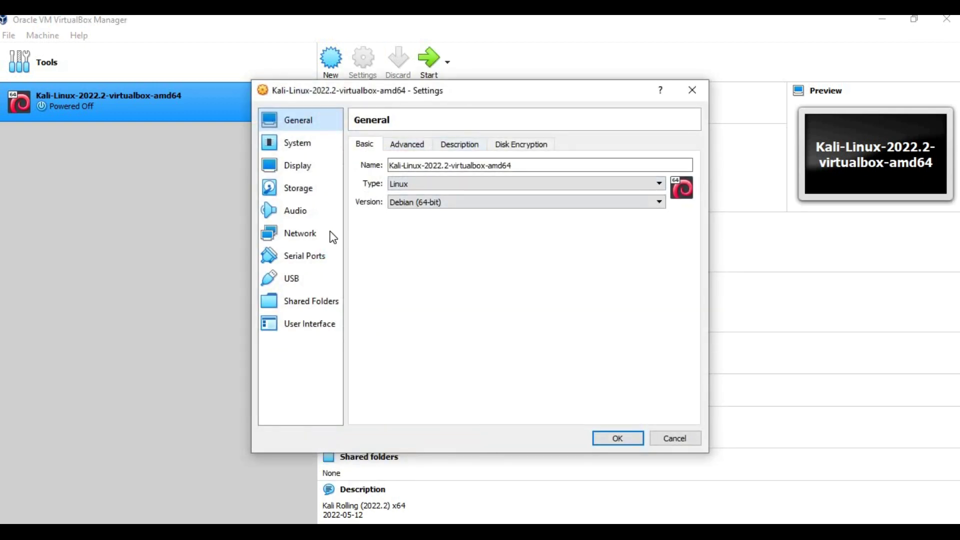
{"action": "left_click", "coordinate": [307, 237]}
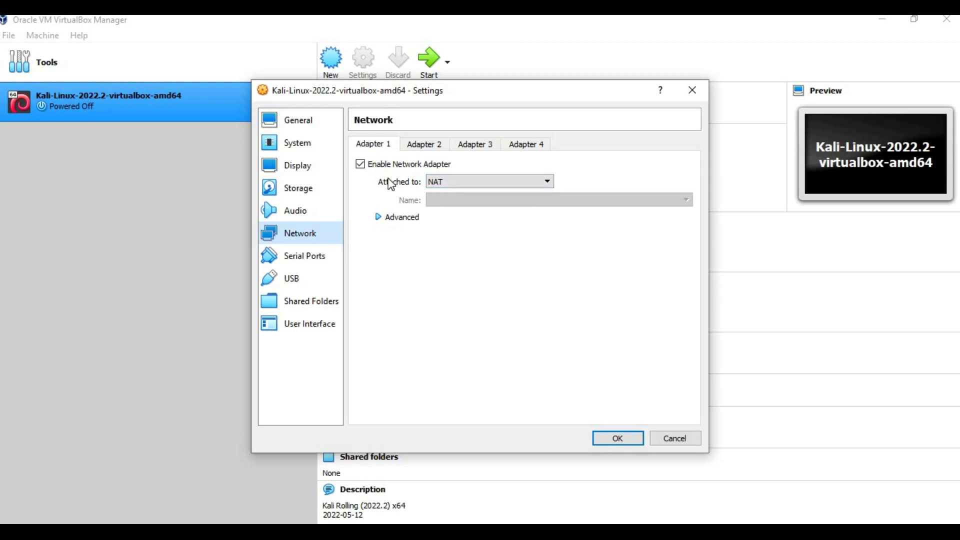
{"action": "left_click", "coordinate": [501, 181]}
{"action": "left_click", "coordinate": [487, 202]}
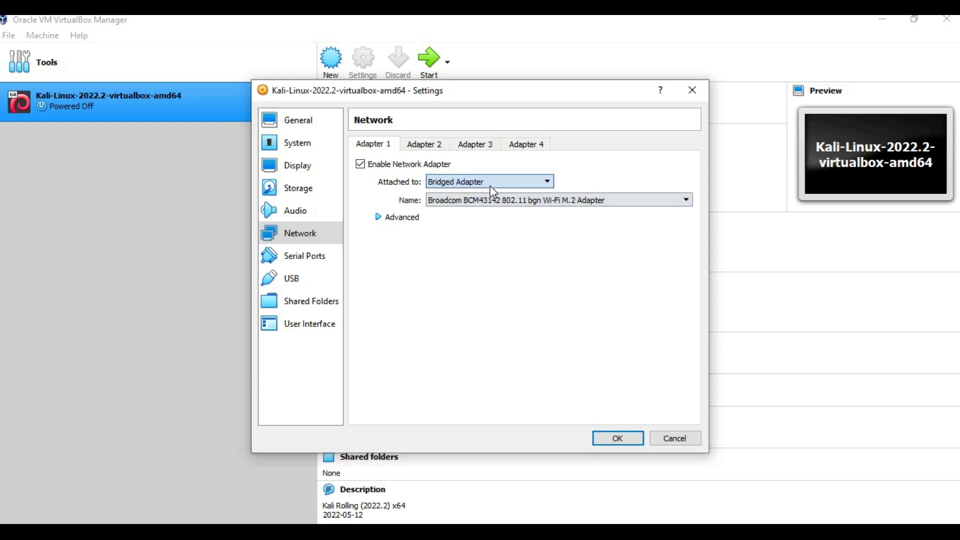
{"action": "left_click", "coordinate": [492, 182]}
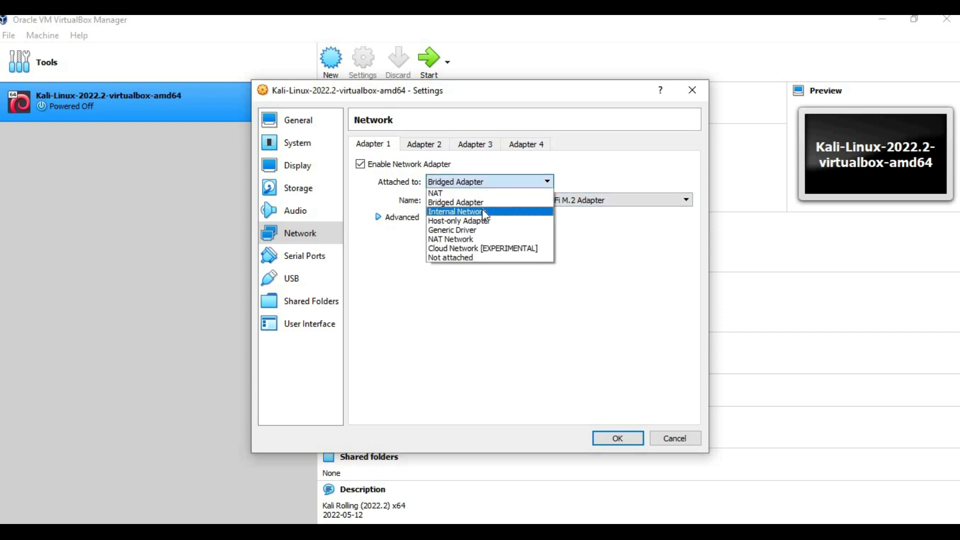
{"action": "left_click", "coordinate": [486, 221]}
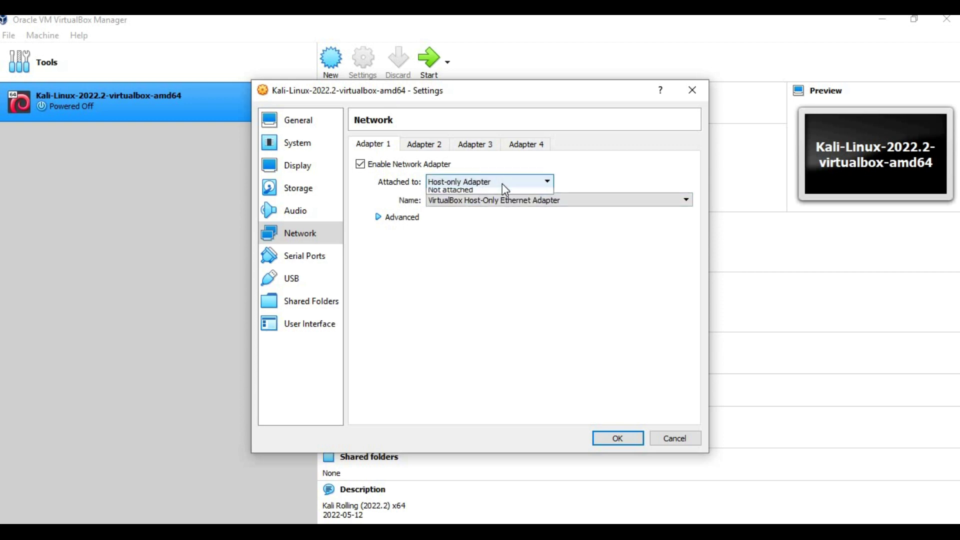
{"action": "left_click", "coordinate": [502, 182]}
{"action": "left_click", "coordinate": [482, 235]}
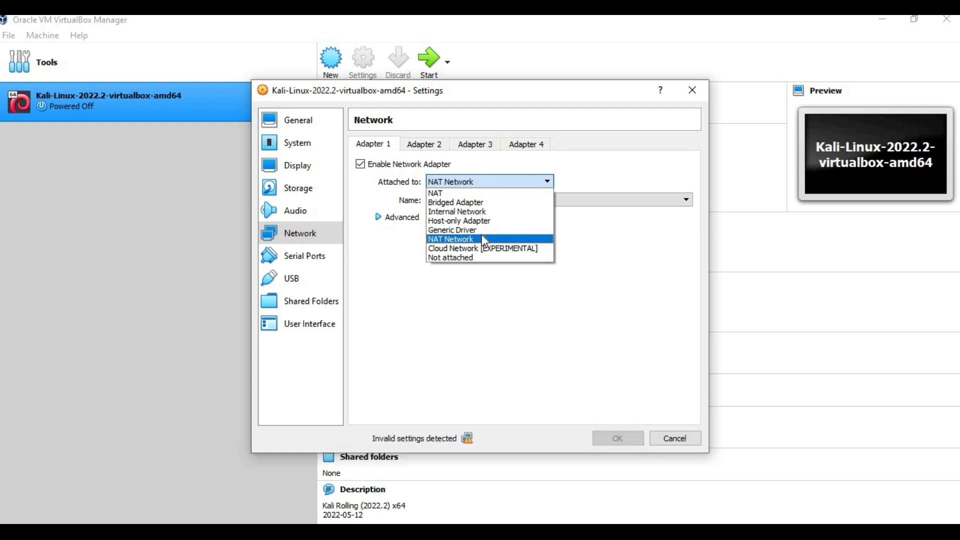
{"action": "left_click", "coordinate": [508, 184]}
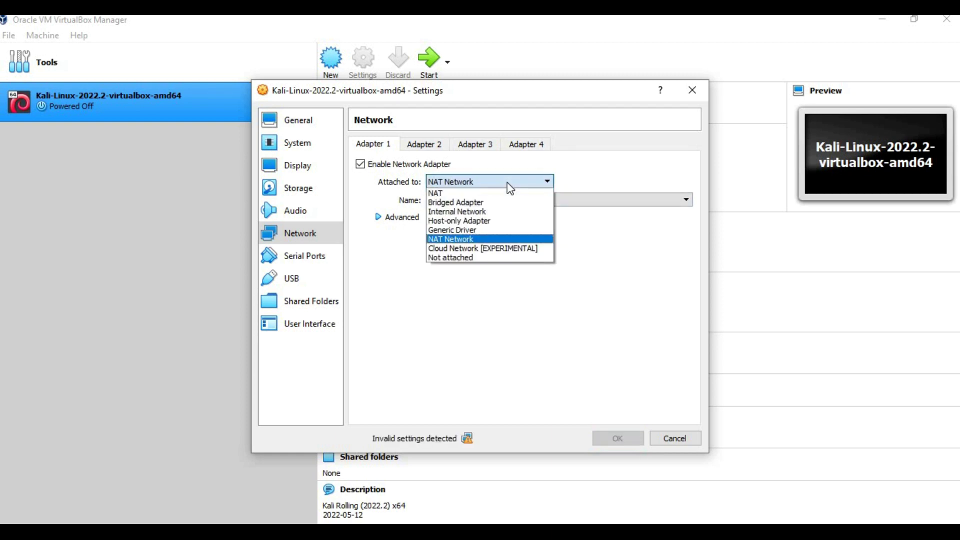
{"action": "left_click", "coordinate": [471, 194]}
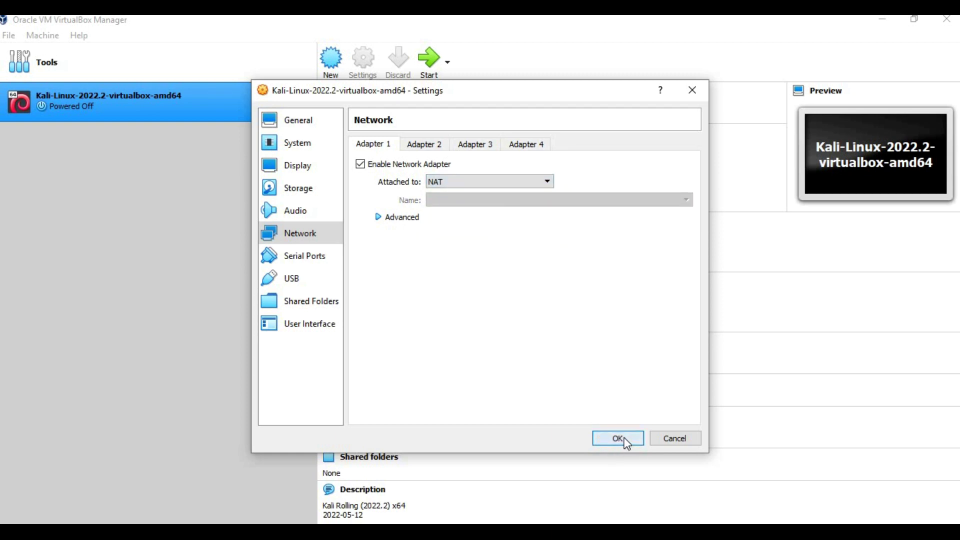
{"action": "left_click", "coordinate": [620, 439]}
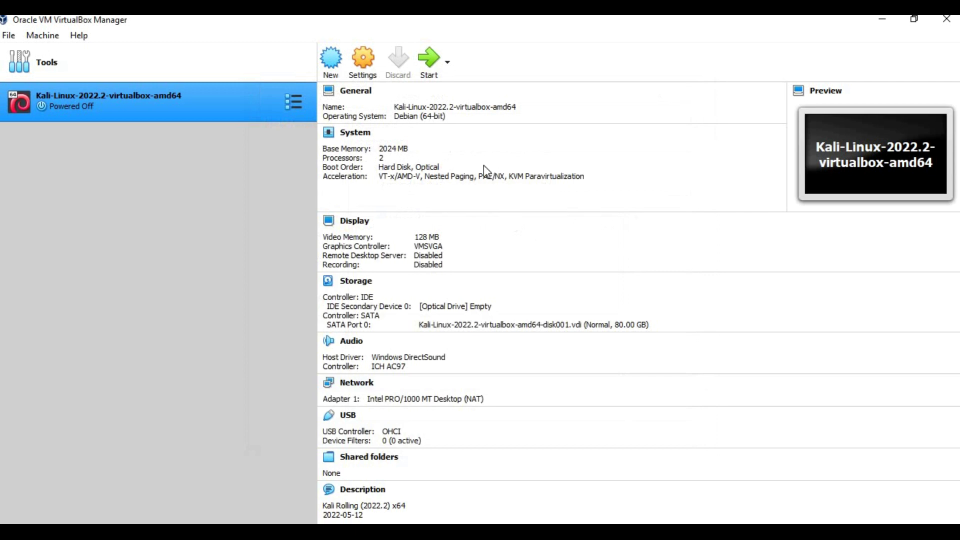
{"action": "left_click", "coordinate": [360, 74]}
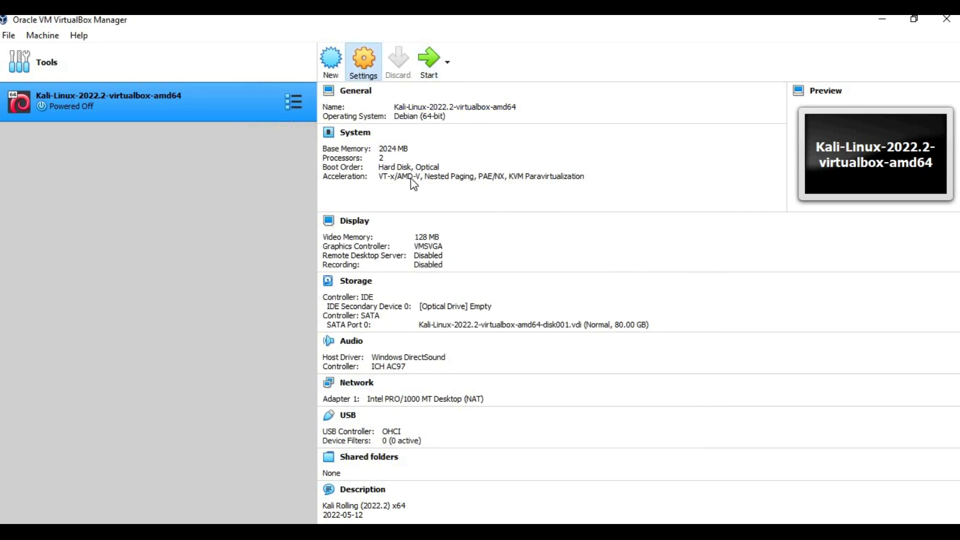
{"action": "left_click", "coordinate": [300, 233]}
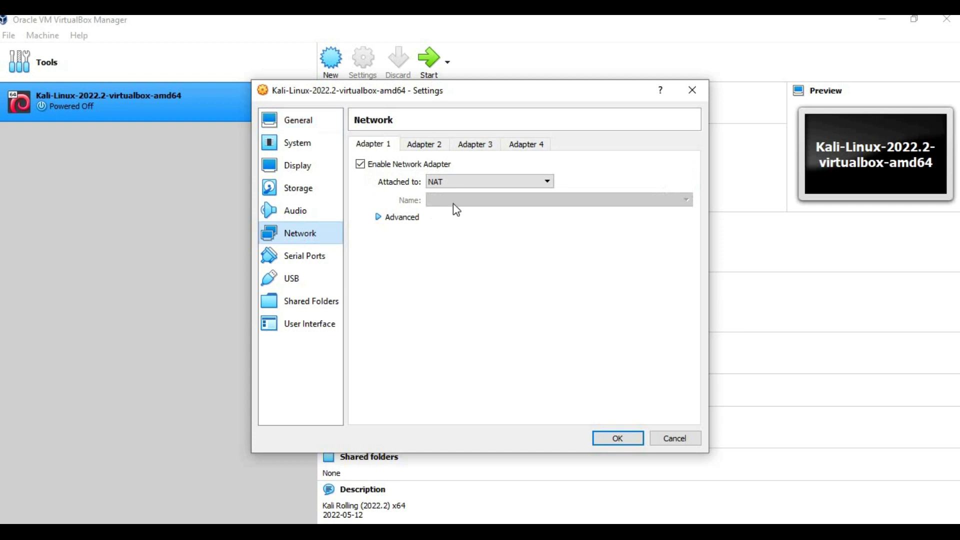
{"action": "left_click", "coordinate": [482, 181]}
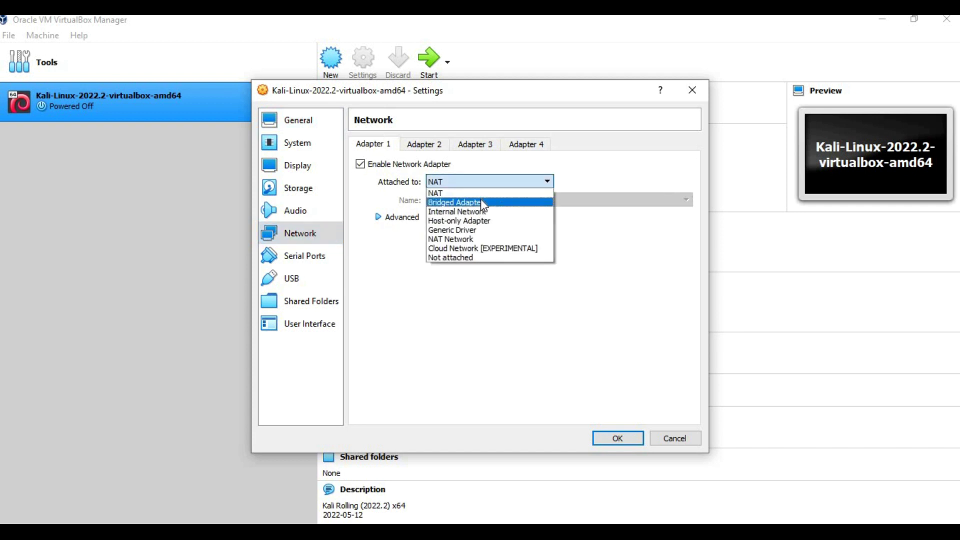
{"action": "left_click", "coordinate": [484, 202]}
{"action": "left_click", "coordinate": [487, 182]}
{"action": "left_click", "coordinate": [628, 244]}
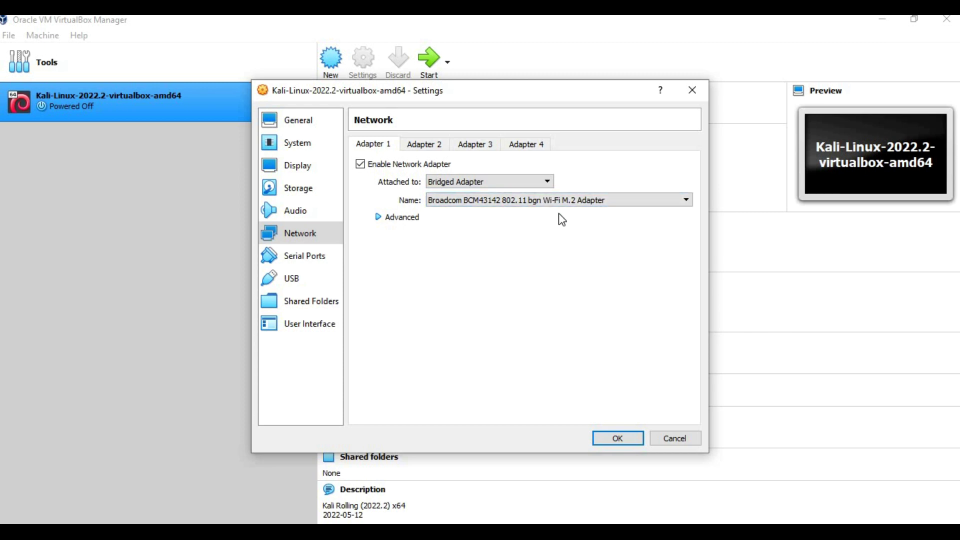
{"action": "left_click", "coordinate": [491, 187]}
{"action": "left_click", "coordinate": [455, 190]}
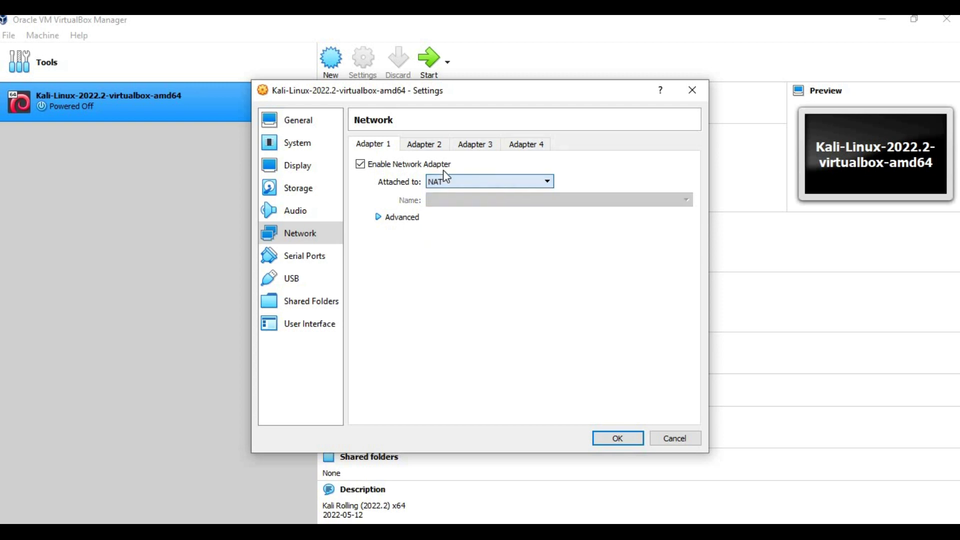
{"action": "left_click", "coordinate": [613, 438]}
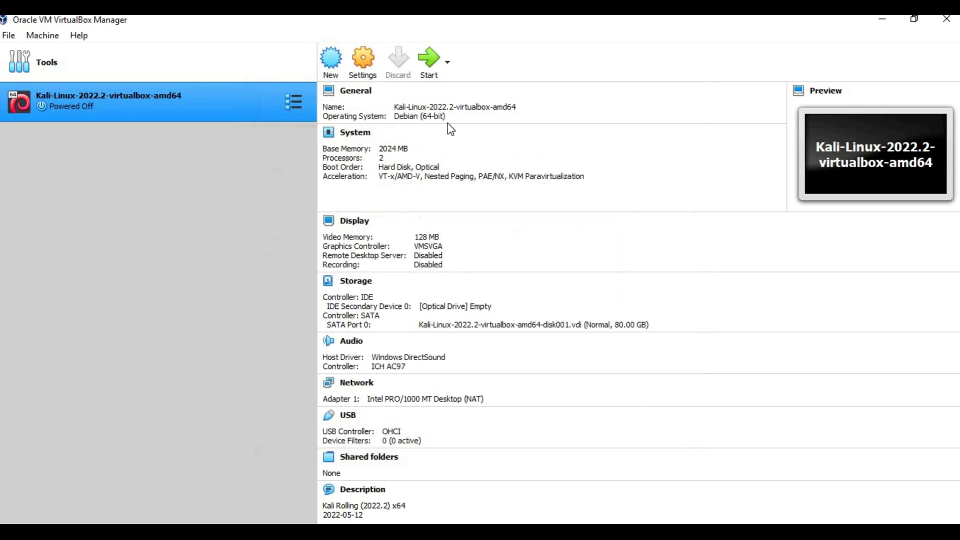
Boot the Kali VM past the GRUB menu, dismiss the capture notice, and maximize its window.
{"action": "left_click", "coordinate": [427, 63]}
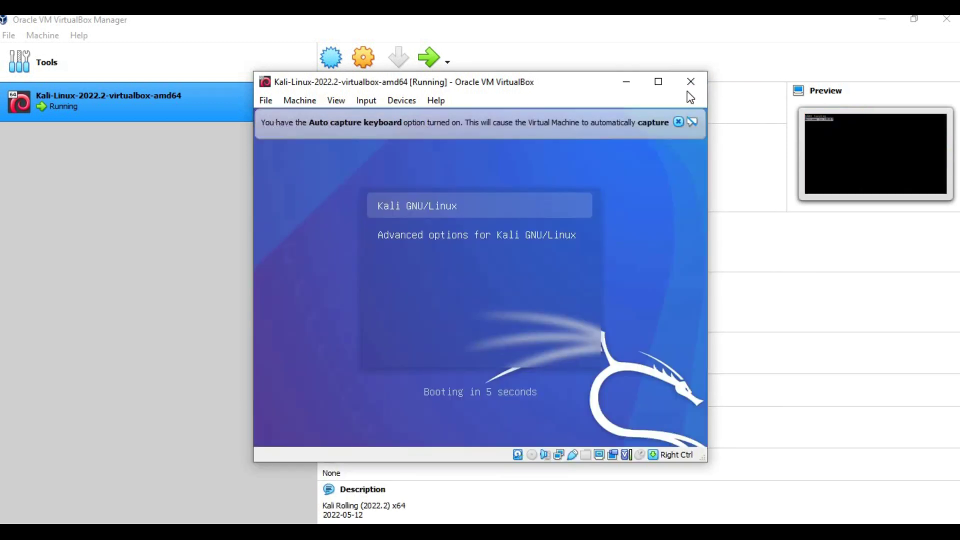
{"action": "key", "text": "Return"}
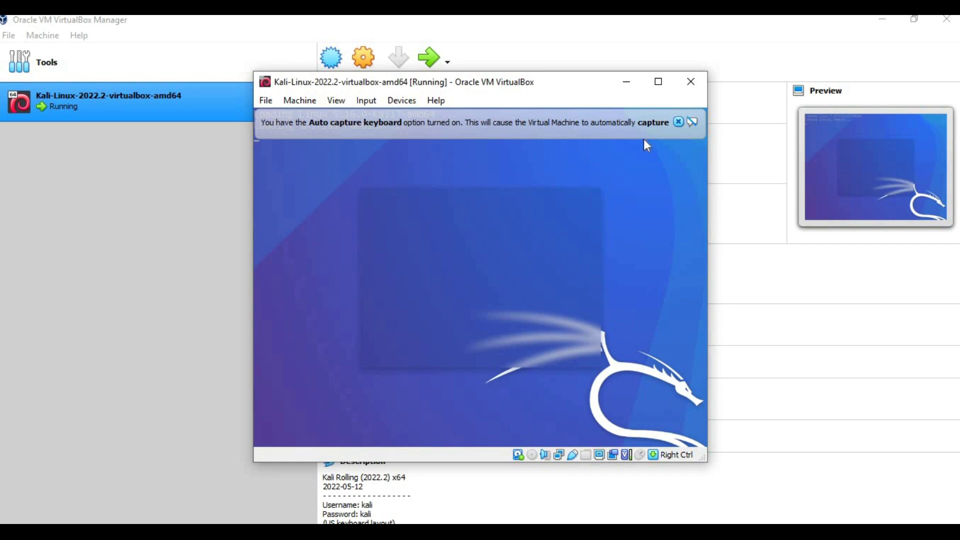
{"action": "left_click", "coordinate": [679, 122]}
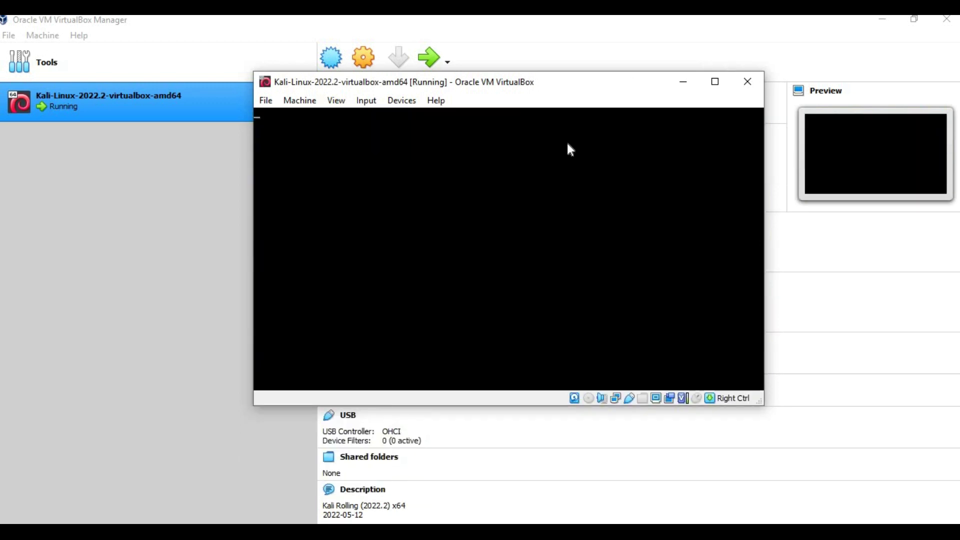
{"action": "left_click_drag", "start_coordinate": [570, 92], "coordinate": [605, 69]}
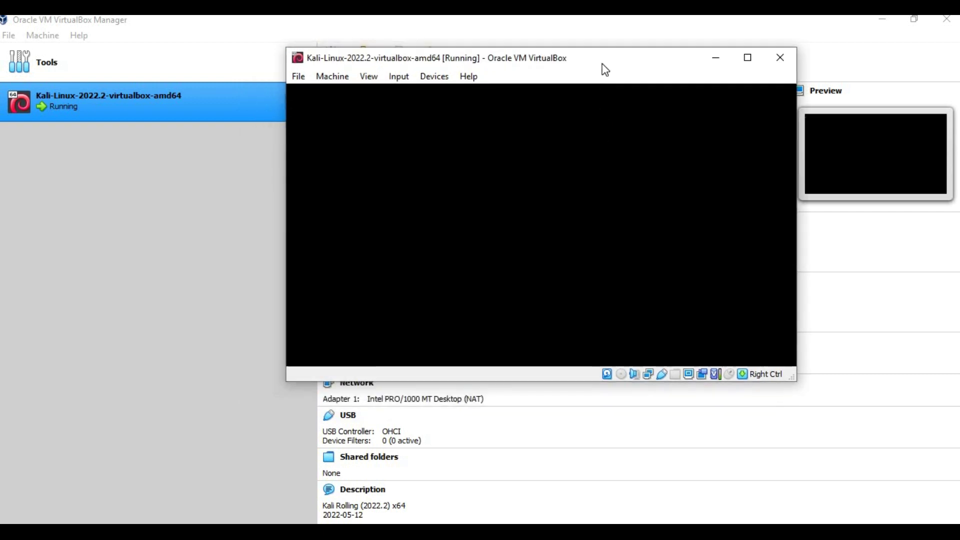
{"action": "left_click", "coordinate": [748, 58]}
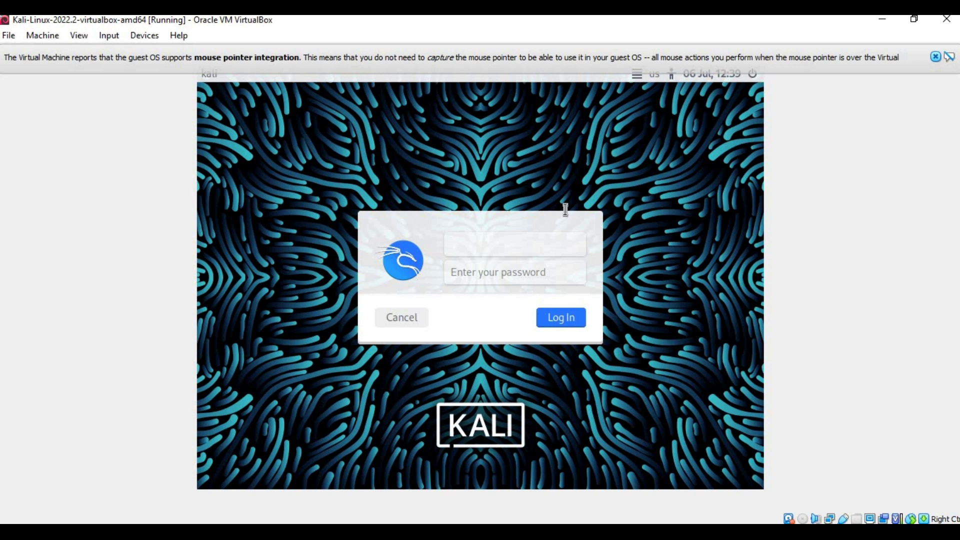
Log in to the Kali desktop with the default credentials, then return to Notepad.
{"action": "key", "text": "Tab"}
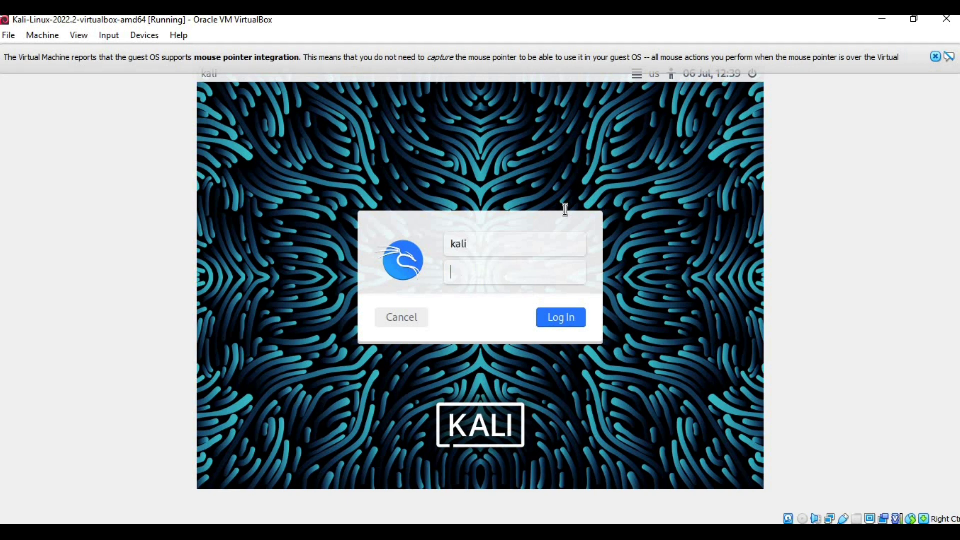
{"action": "key", "text": "Return"}
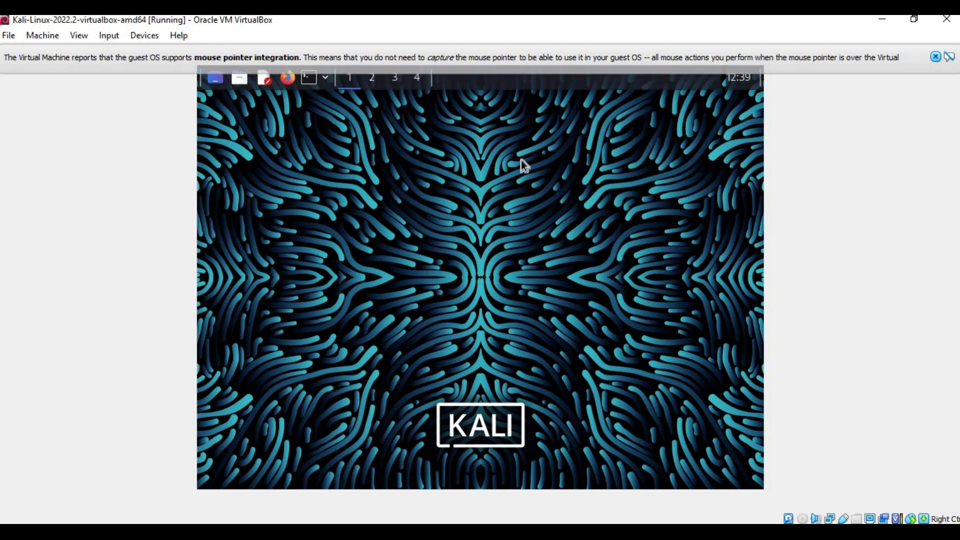
{"action": "key", "text": "alt+Tab"}
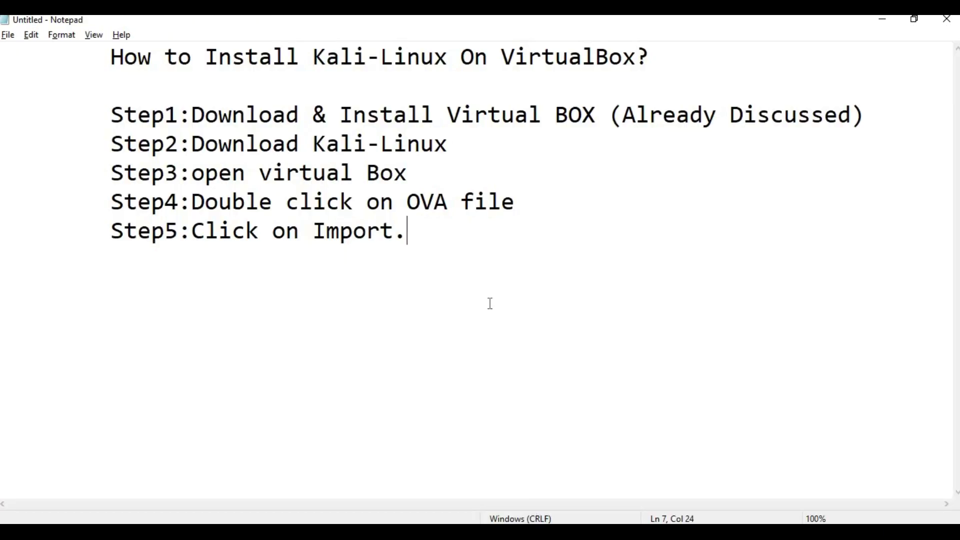
Add the line 'Step6: Set your Network' to the Notepad steps list.
{"action": "key", "text": "Return"}
{"action": "type", "text": "Step6: Set your Networl"}
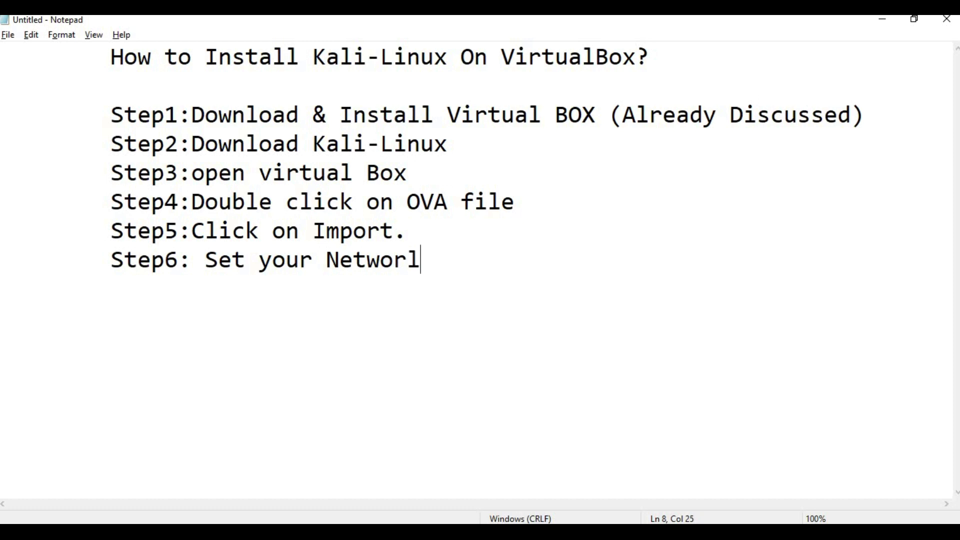
{"action": "key", "text": "BackSpace"}
{"action": "type", "text": "k"}
Add 'Step7: Start the machine' and a Step8 about logging in, then minimize Notepad.
{"action": "key", "text": "Return"}
{"action": "key", "text": "Tab"}
{"action": "type", "text": "Step7: "}
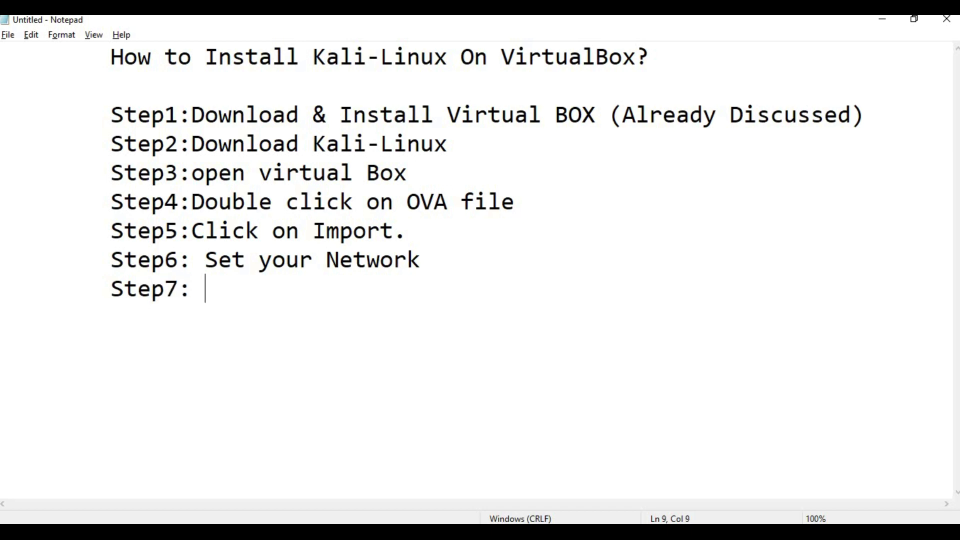
{"action": "type", "text": "Start th"}
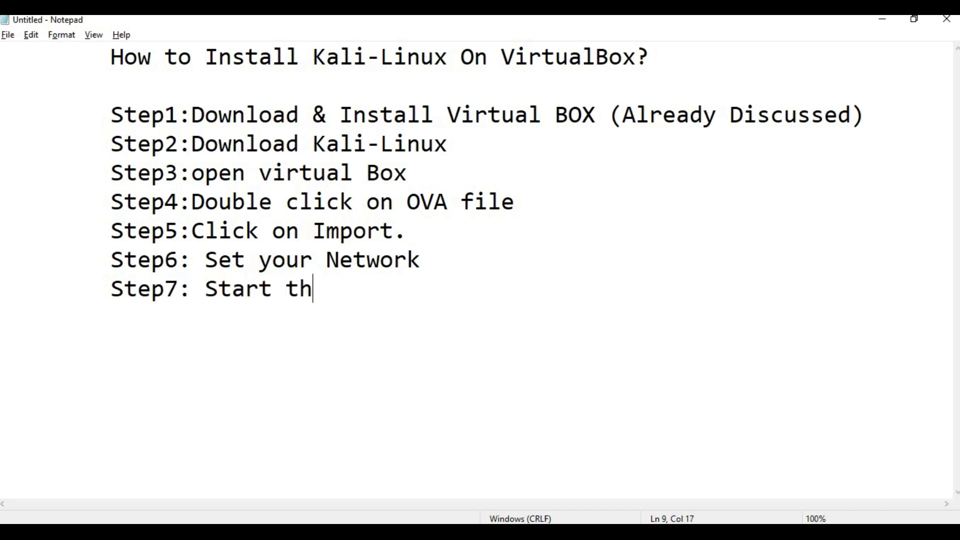
{"action": "type", "text": "e machine"}
{"action": "key", "text": "Return"}
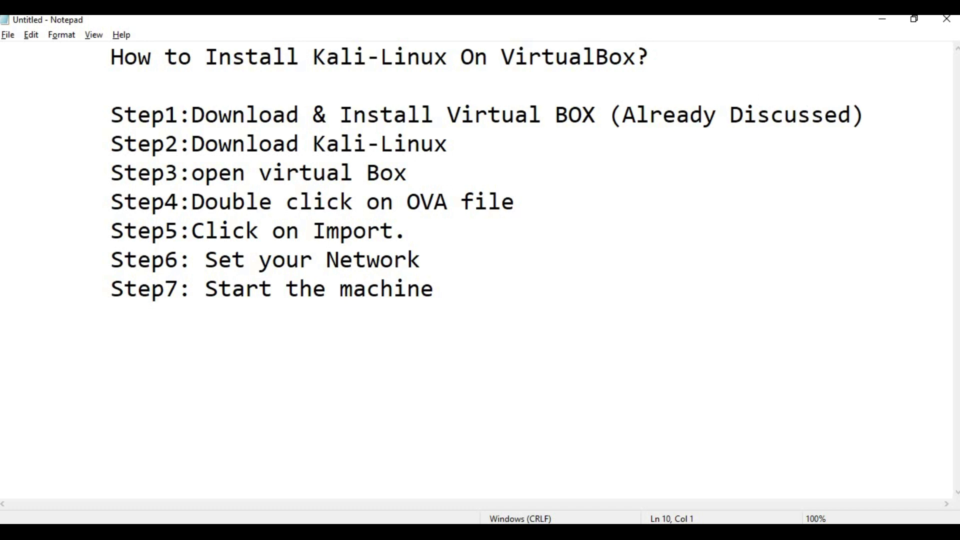
{"action": "type", "text": "Step8: "}
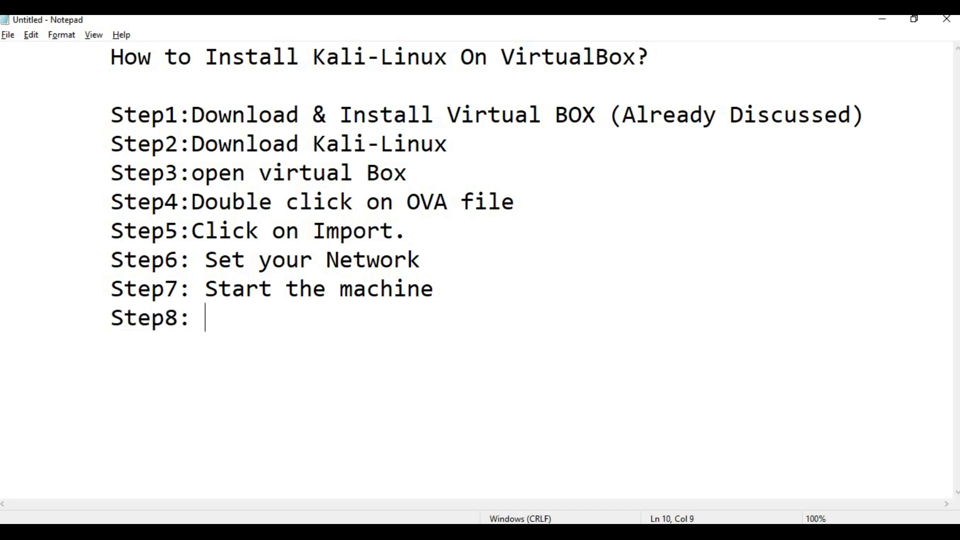
{"action": "type", "text": "Logi"}
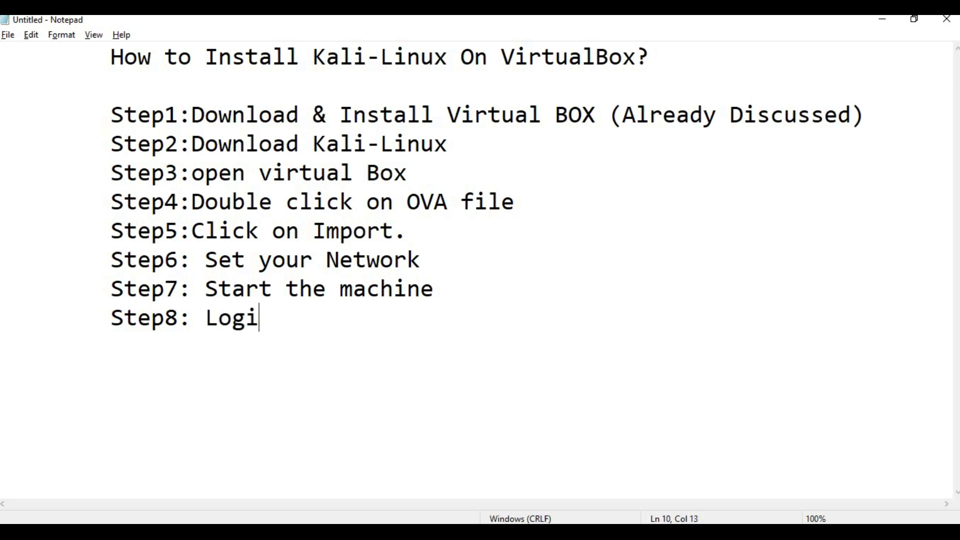
{"action": "type", "text": "n with user"}
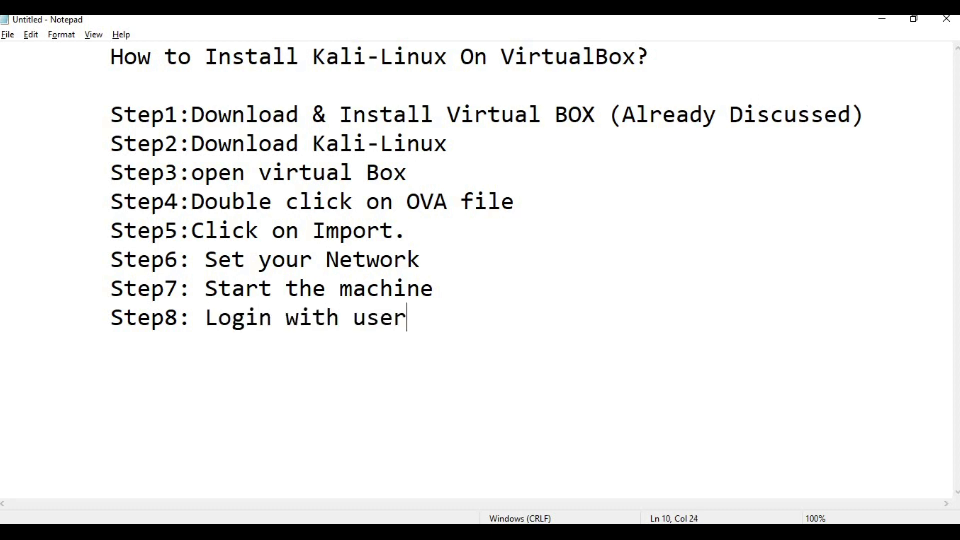
{"action": "type", "text": "name and "}
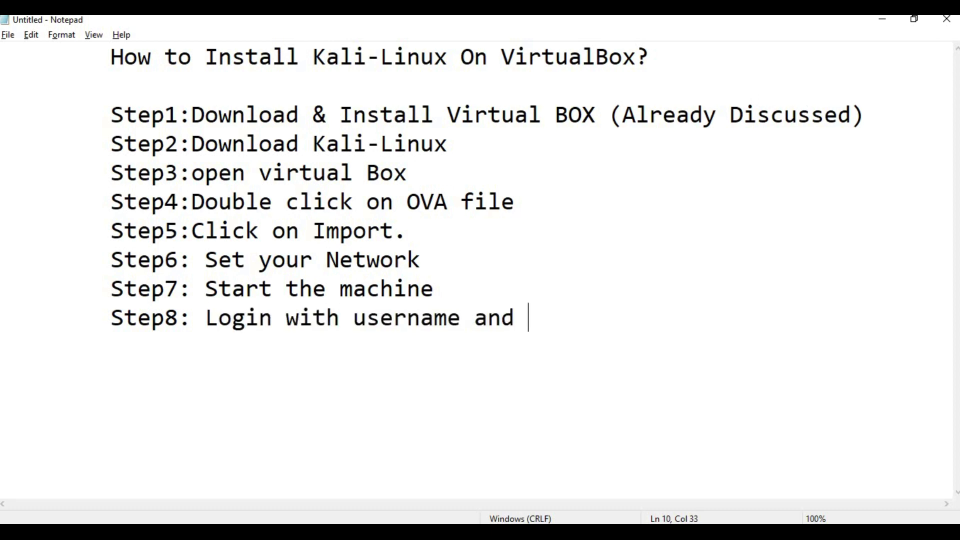
{"action": "type", "text": "password"}
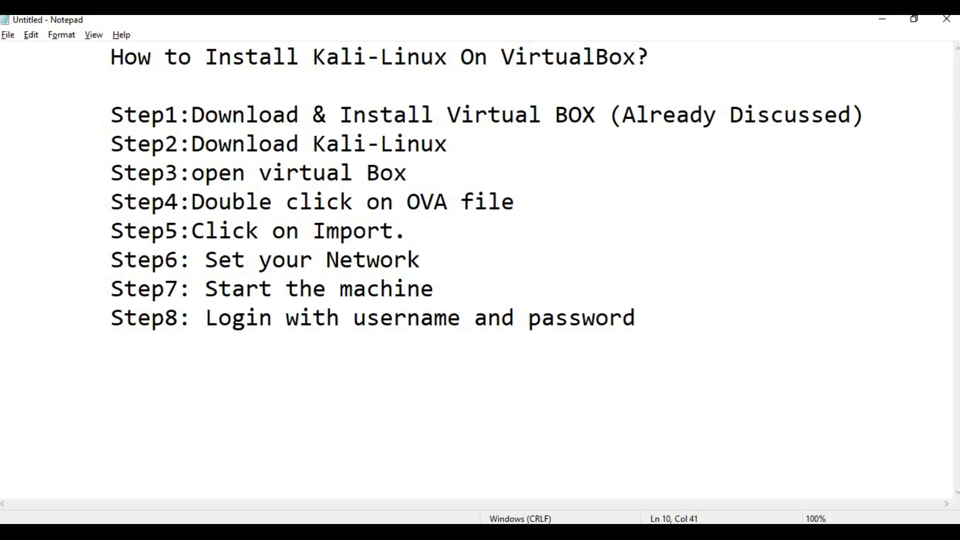
{"action": "type", "text": " kali"}
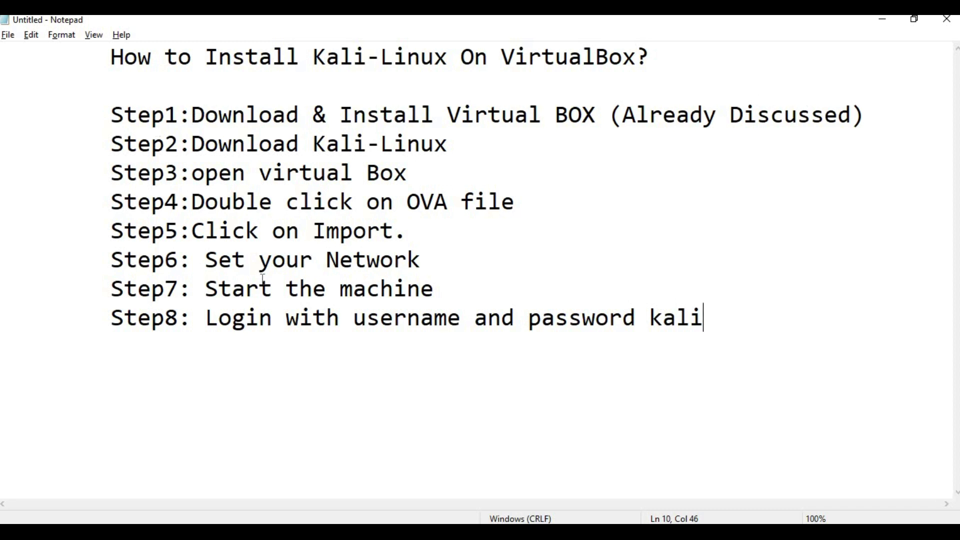
{"action": "left_click", "coordinate": [882, 20]}
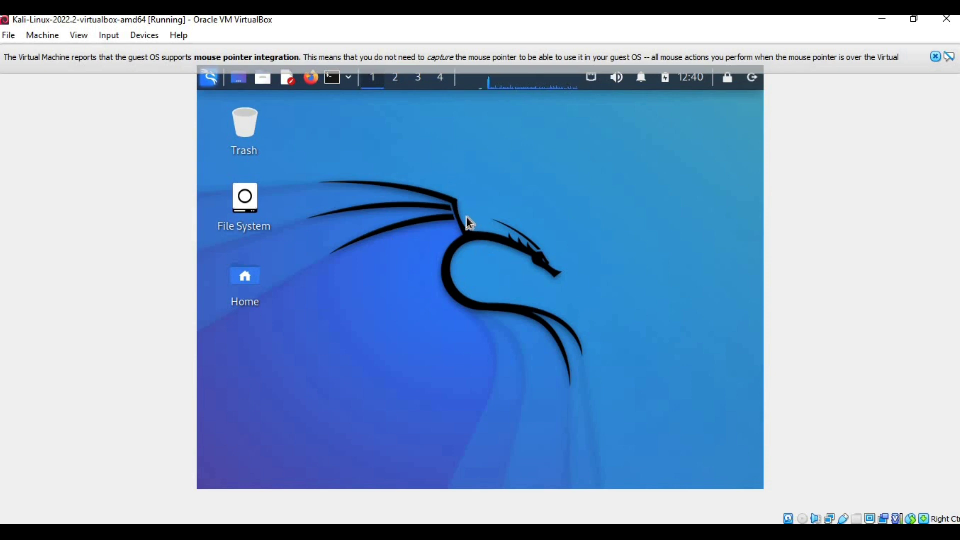
Shut down the Kali machine from its panel's log-out menu.
{"action": "left_click", "coordinate": [936, 57]}
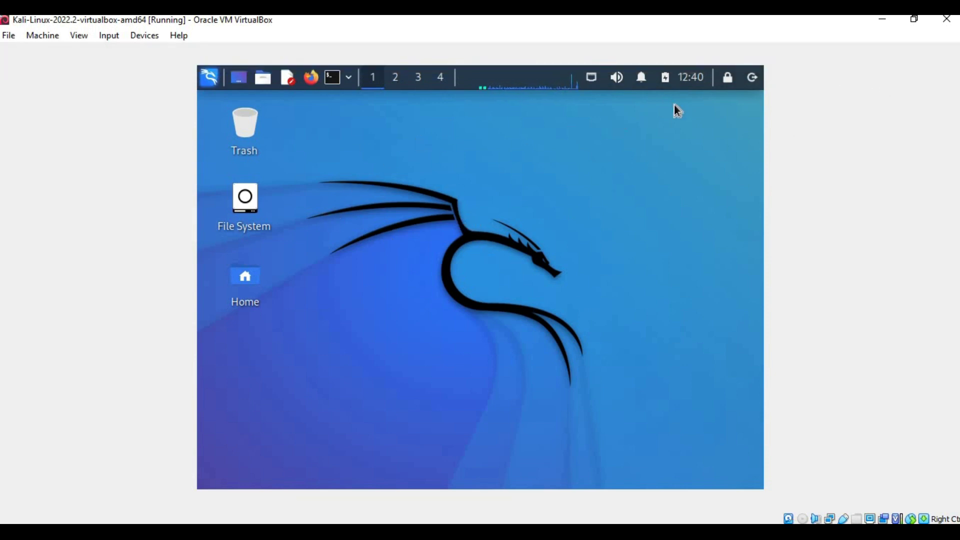
{"action": "left_click", "coordinate": [751, 78]}
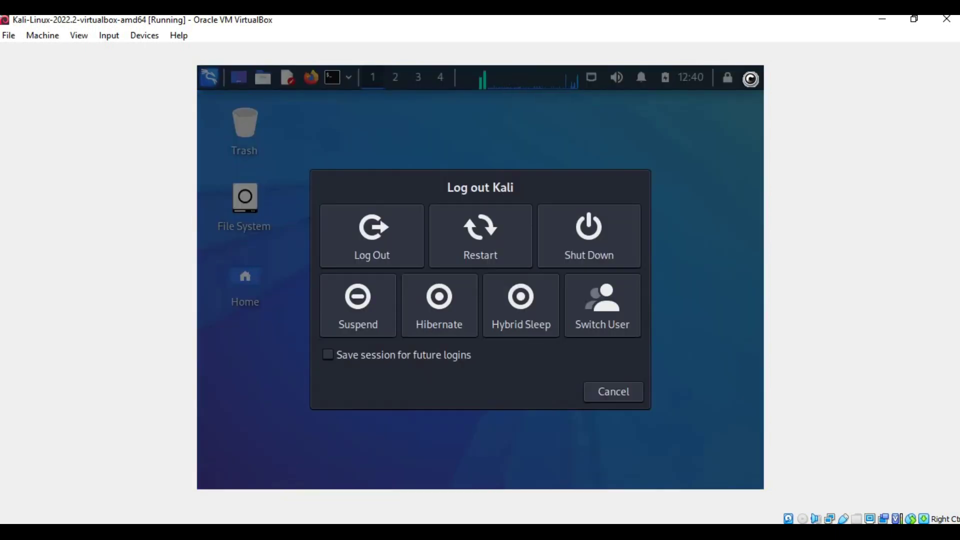
{"action": "left_click", "coordinate": [598, 244]}
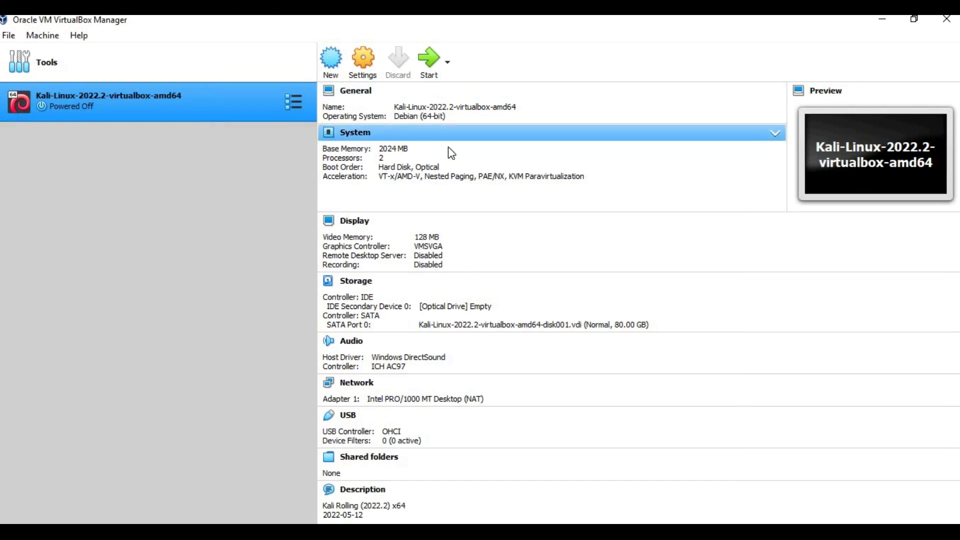
Collapse the System details and close the Video Memory popup, leaving it at 128 MB.
{"action": "left_click", "coordinate": [775, 136]}
{"action": "left_click", "coordinate": [426, 167]}
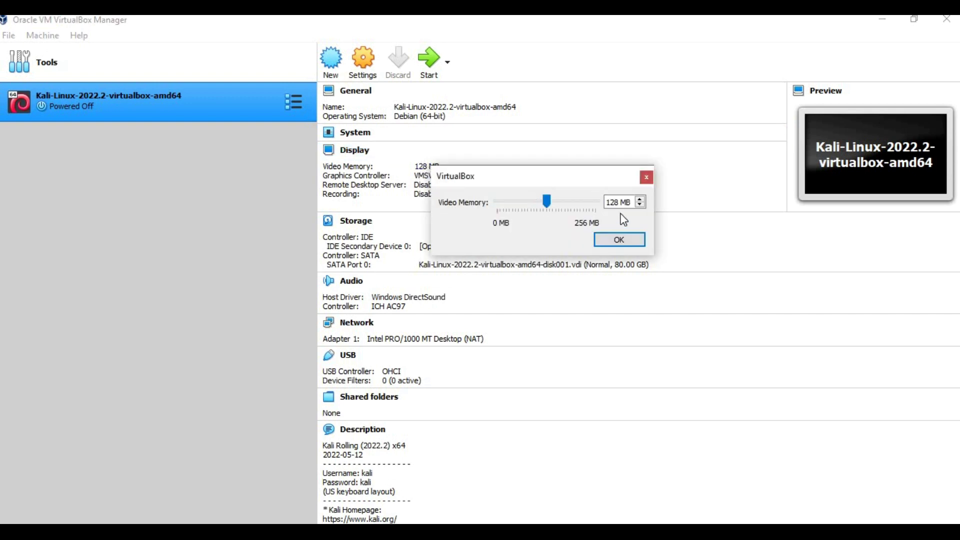
{"action": "left_click", "coordinate": [647, 177]}
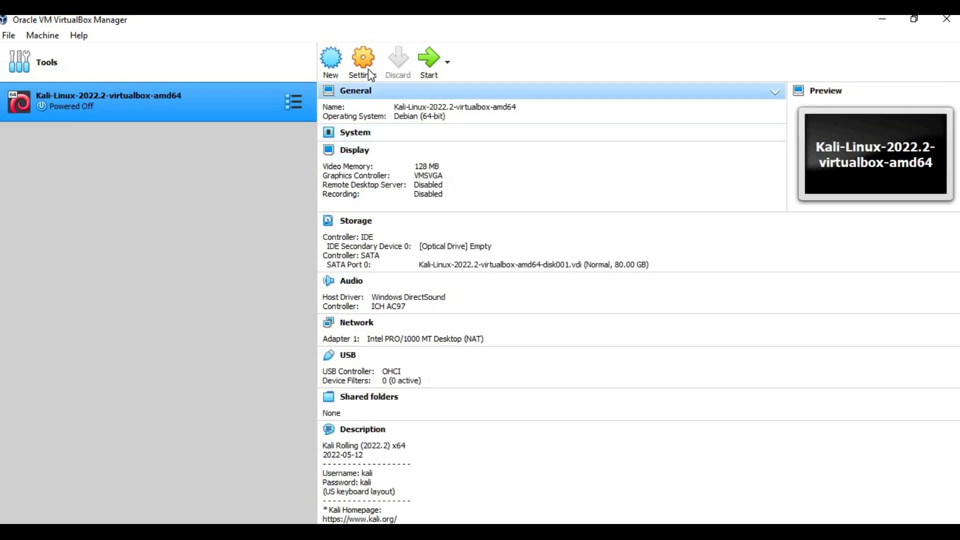
Raise the Kali machine's base memory to 4096 MB in System settings and save.
{"action": "left_click", "coordinate": [365, 63]}
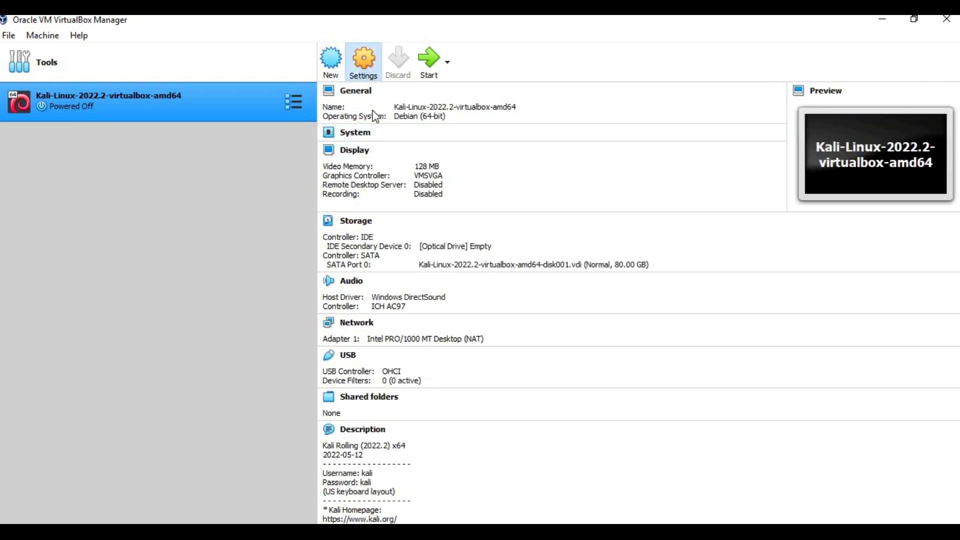
{"action": "left_click", "coordinate": [308, 143]}
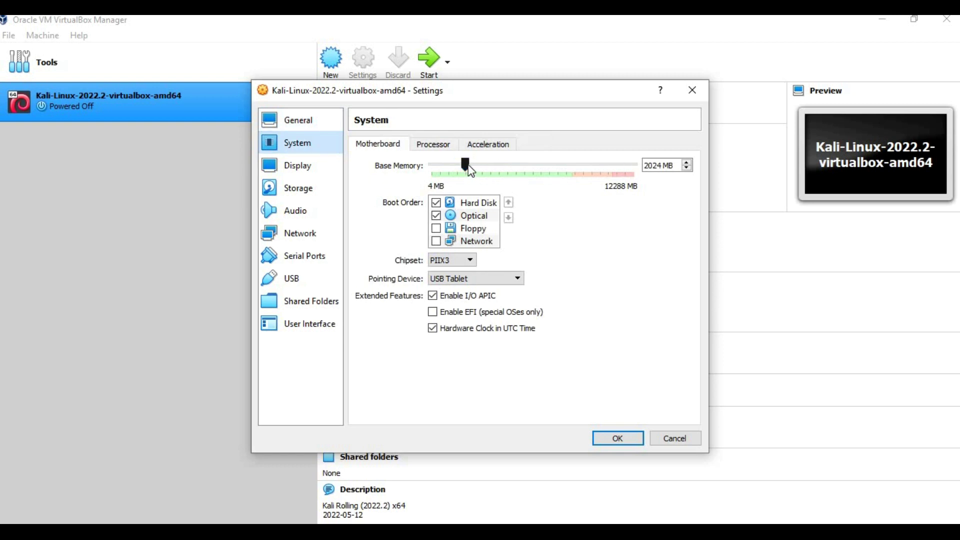
{"action": "left_click_drag", "start_coordinate": [465, 165], "coordinate": [488, 163]}
{"action": "left_click_drag", "start_coordinate": [490, 164], "coordinate": [505, 164]}
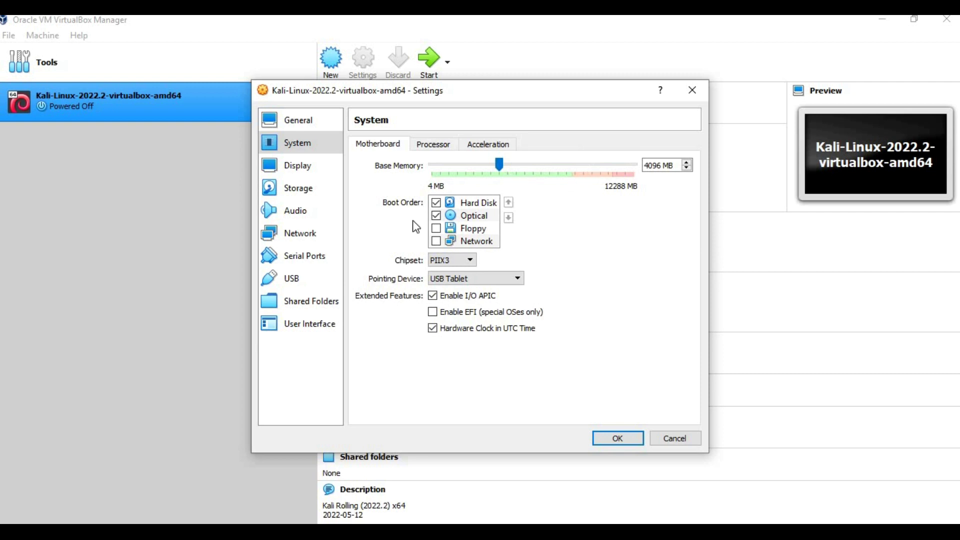
{"action": "left_click", "coordinate": [617, 438]}
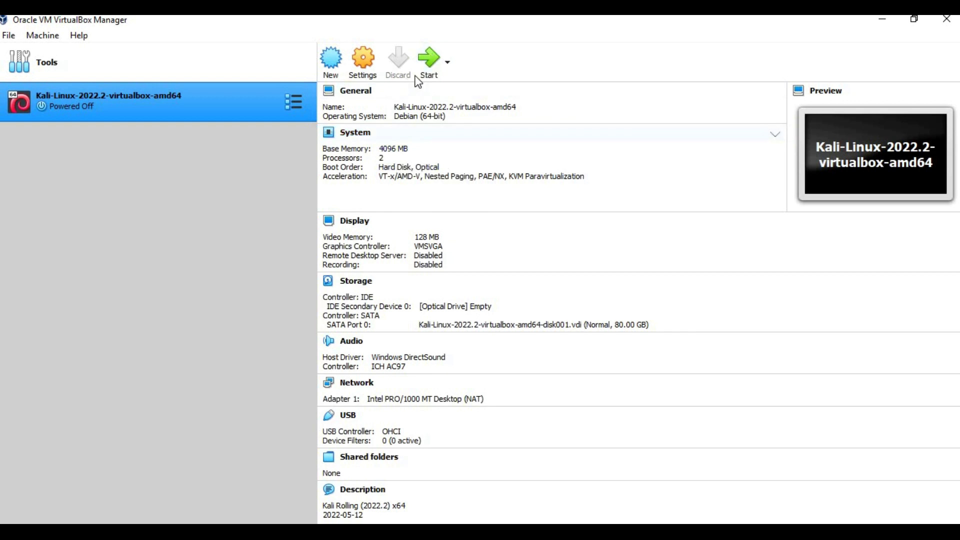
Start the Kali virtual machine.
{"action": "scroll", "coordinate": [440, 256], "scroll_direction": "down", "scroll_amount": 1}
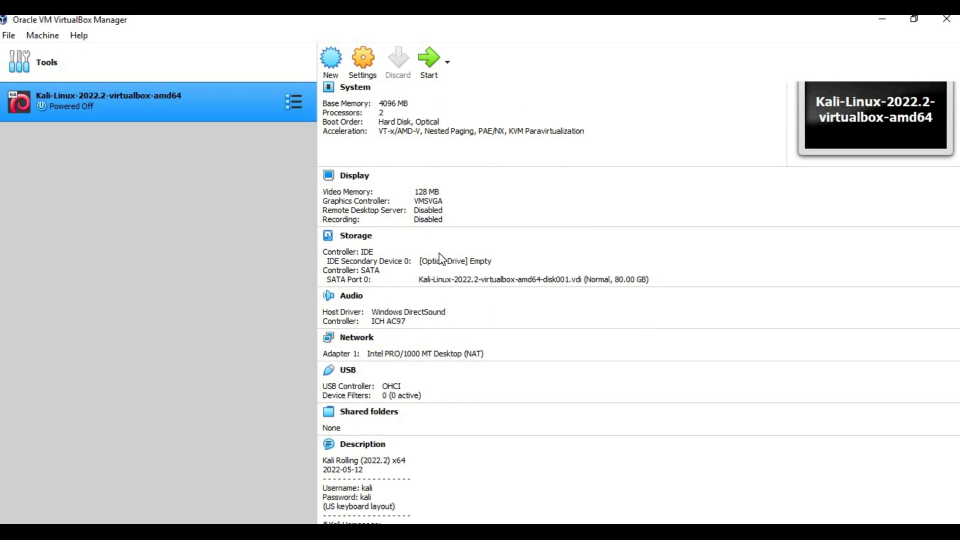
{"action": "scroll", "coordinate": [443, 265], "scroll_direction": "down", "scroll_amount": 2}
{"action": "scroll", "coordinate": [445, 272], "scroll_direction": "up", "scroll_amount": 3}
{"action": "scroll", "coordinate": [450, 276], "scroll_direction": "down", "scroll_amount": 3}
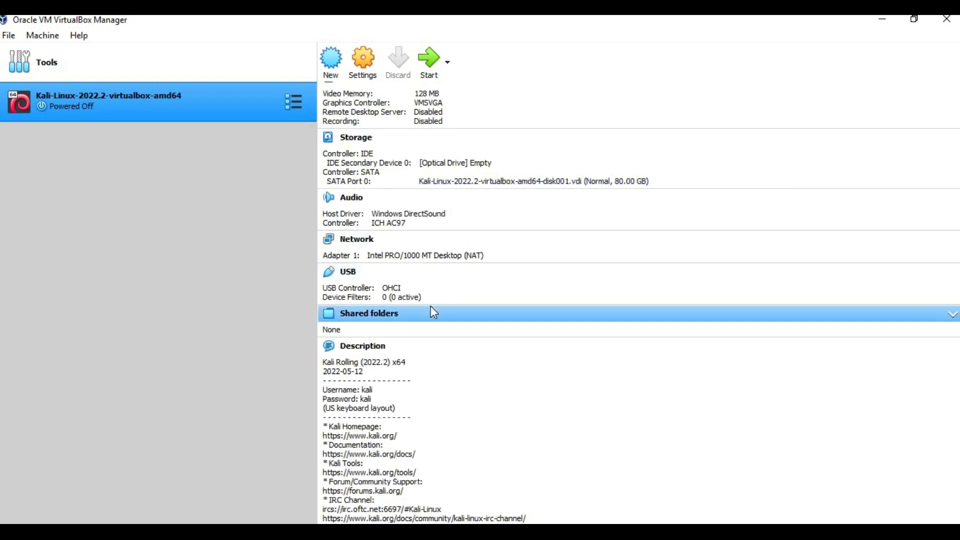
{"action": "scroll", "coordinate": [431, 306], "scroll_direction": "up", "scroll_amount": 3}
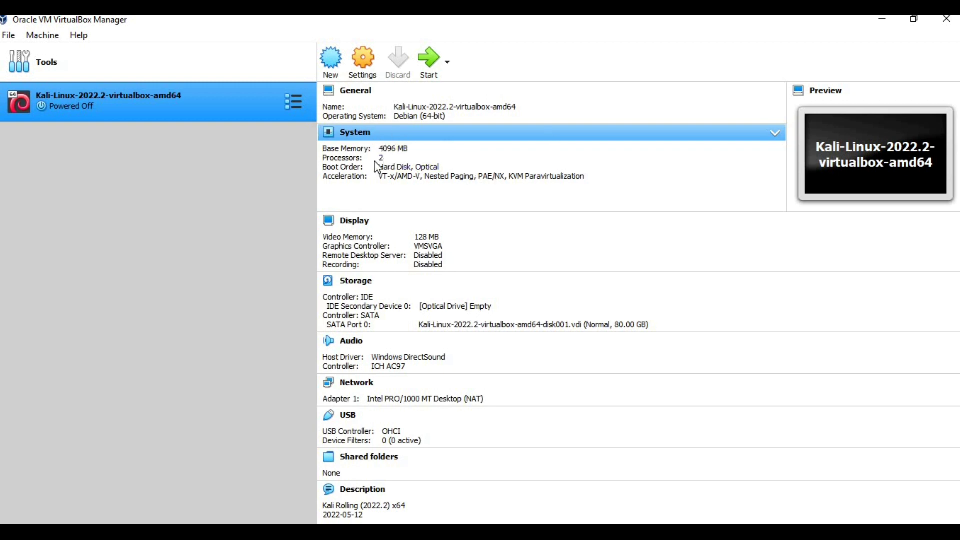
{"action": "left_click", "coordinate": [426, 63]}
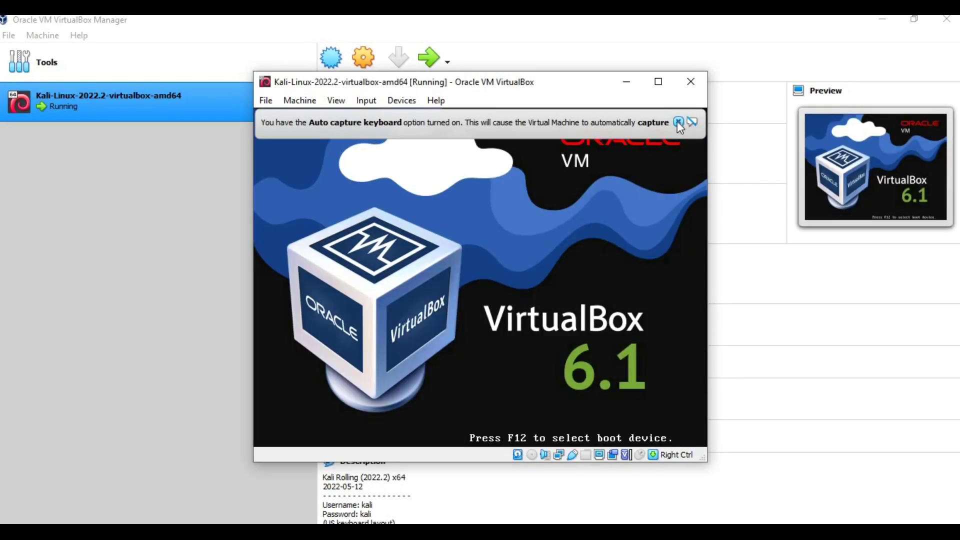
Boot the Kali GNU/Linux GRUB entry and dismiss the keyboard and mouse notices.
{"action": "left_click", "coordinate": [679, 122]}
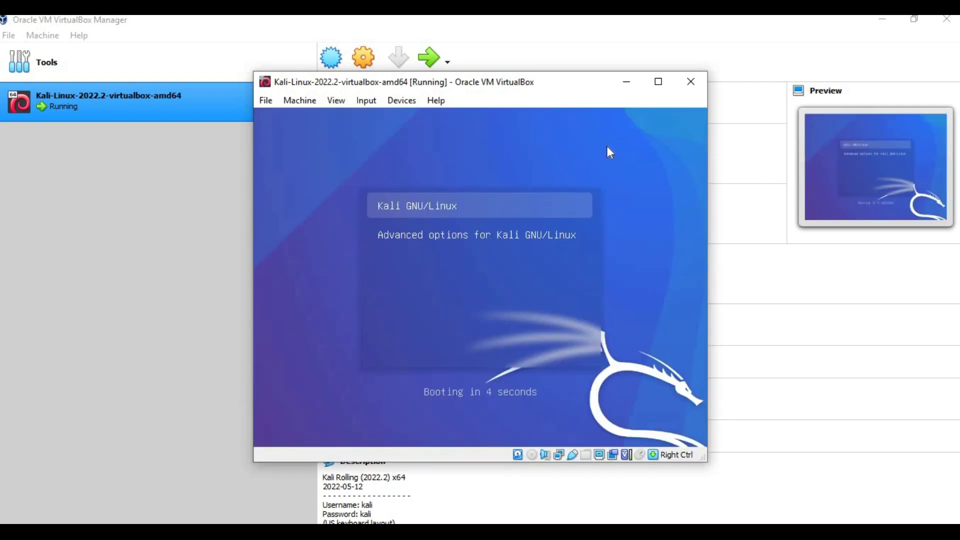
{"action": "key", "text": "Return"}
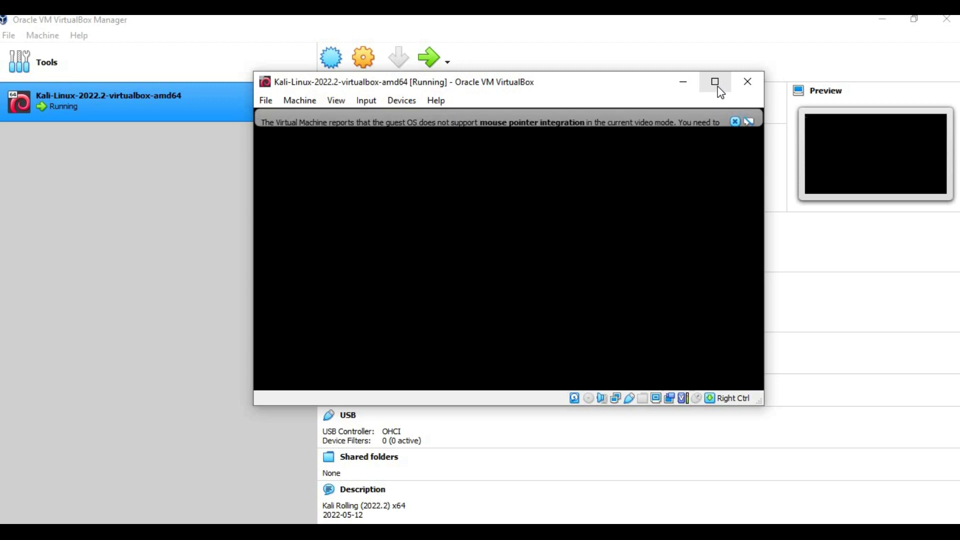
{"action": "left_click", "coordinate": [791, 103]}
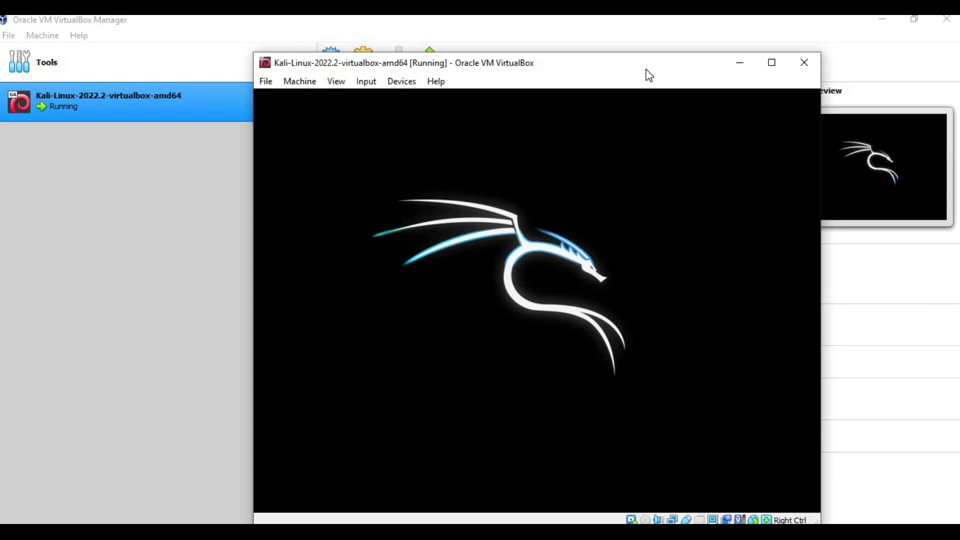
{"action": "left_click_drag", "start_coordinate": [649, 71], "coordinate": [628, 46]}
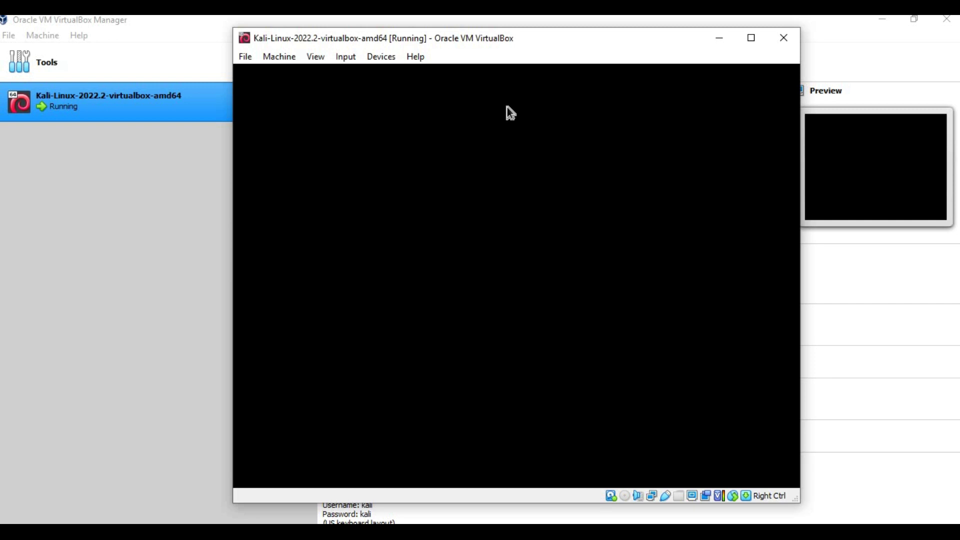
Log in to Kali with the account credentials, maximize the VM window, then minimize it.
{"action": "type", "text": "kali"}
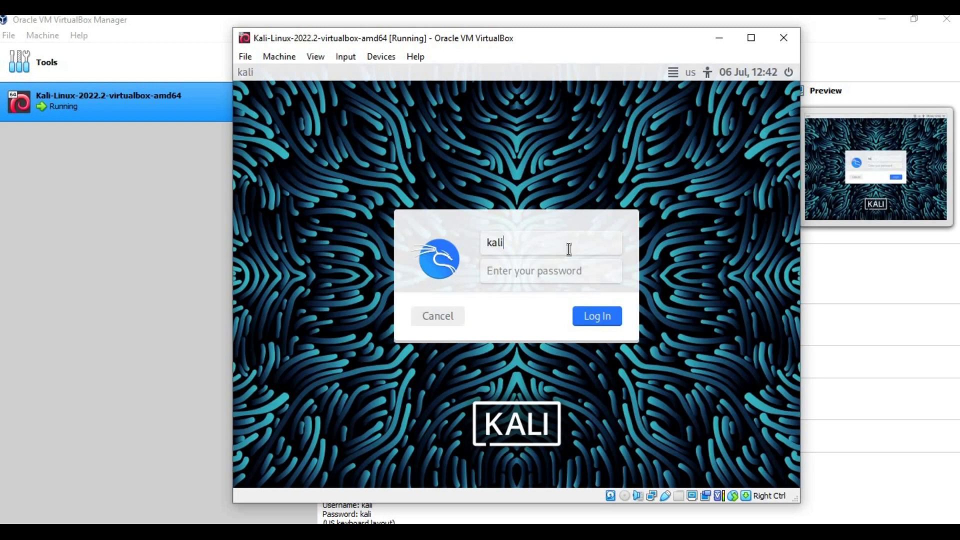
{"action": "key", "text": "Tab"}
{"action": "type", "text": "kali"}
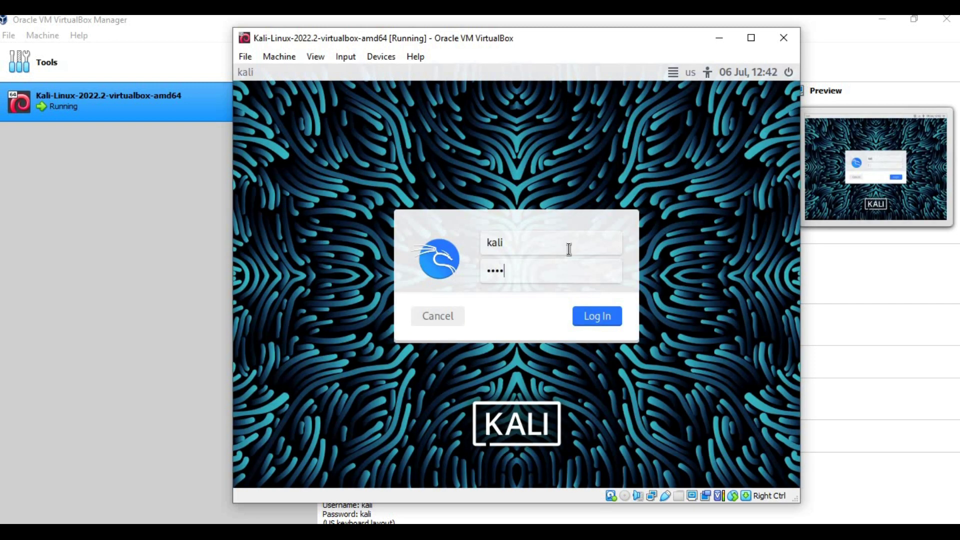
{"action": "left_click", "coordinate": [591, 320]}
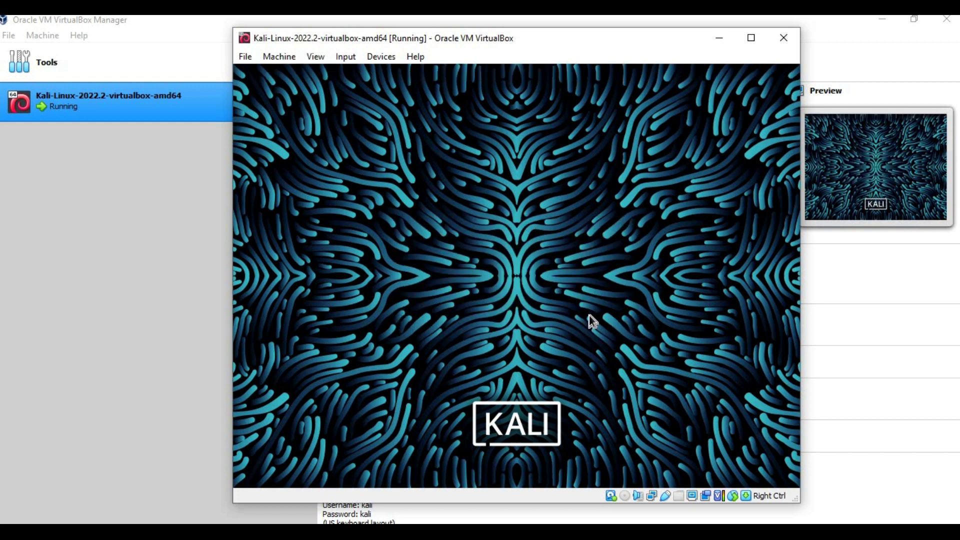
{"action": "left_click", "coordinate": [752, 39]}
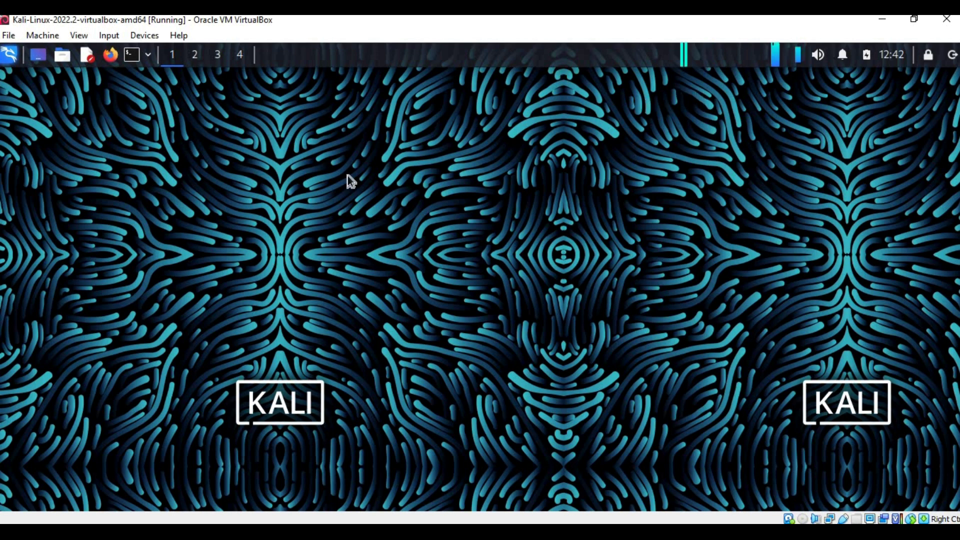
{"action": "left_click", "coordinate": [885, 21]}
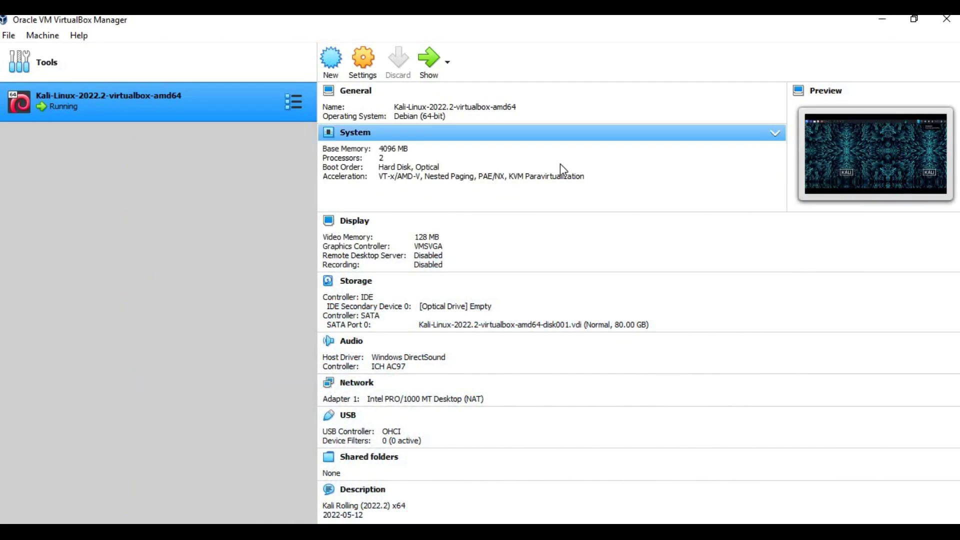